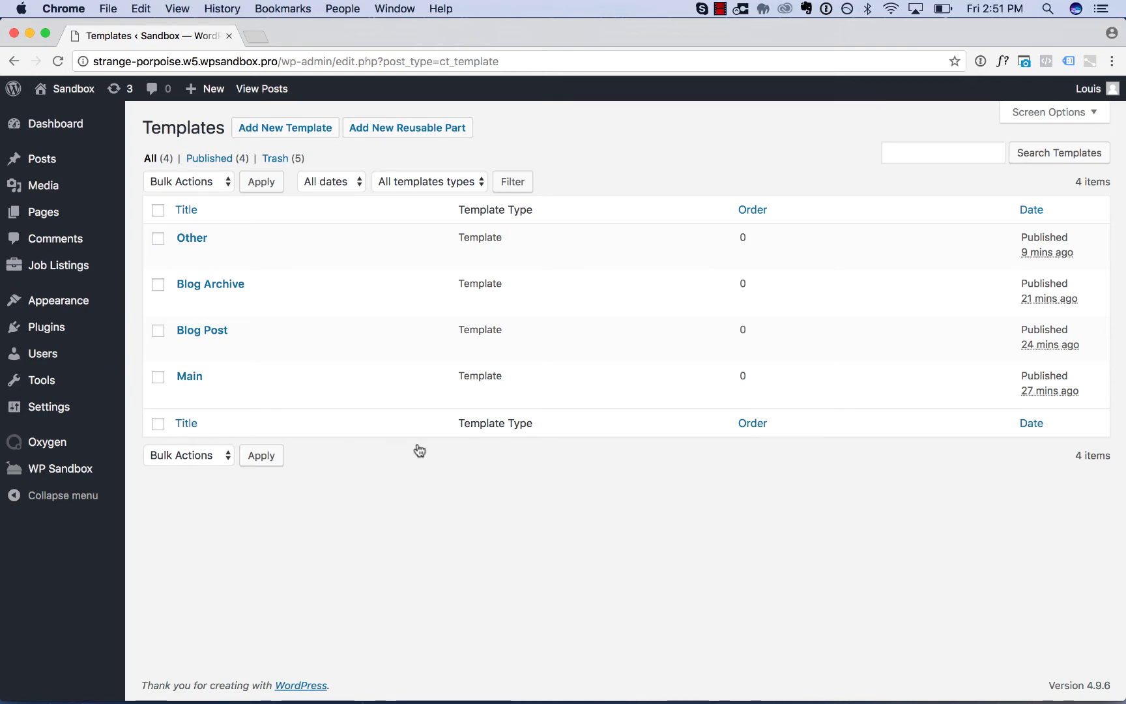
Open the Blog Post template's edit screen in WordPress admin.
left_click(215, 334)
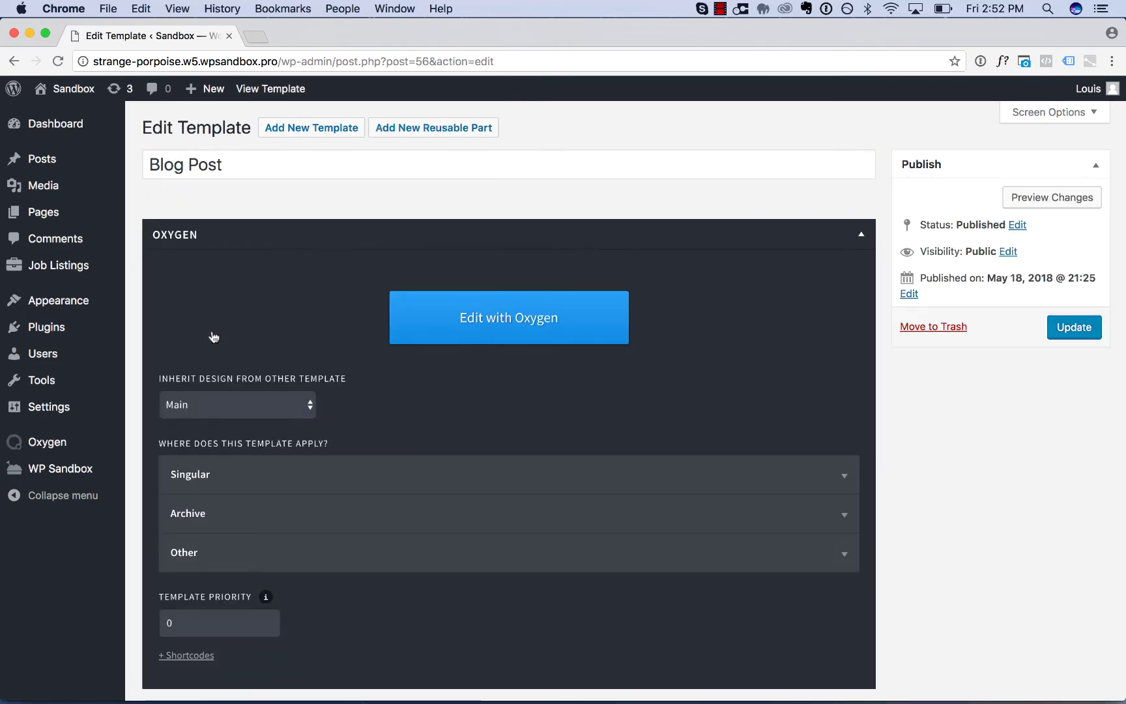
Launch Oxygen for the template and add a section containing a heading below the header.
left_click(509, 315)
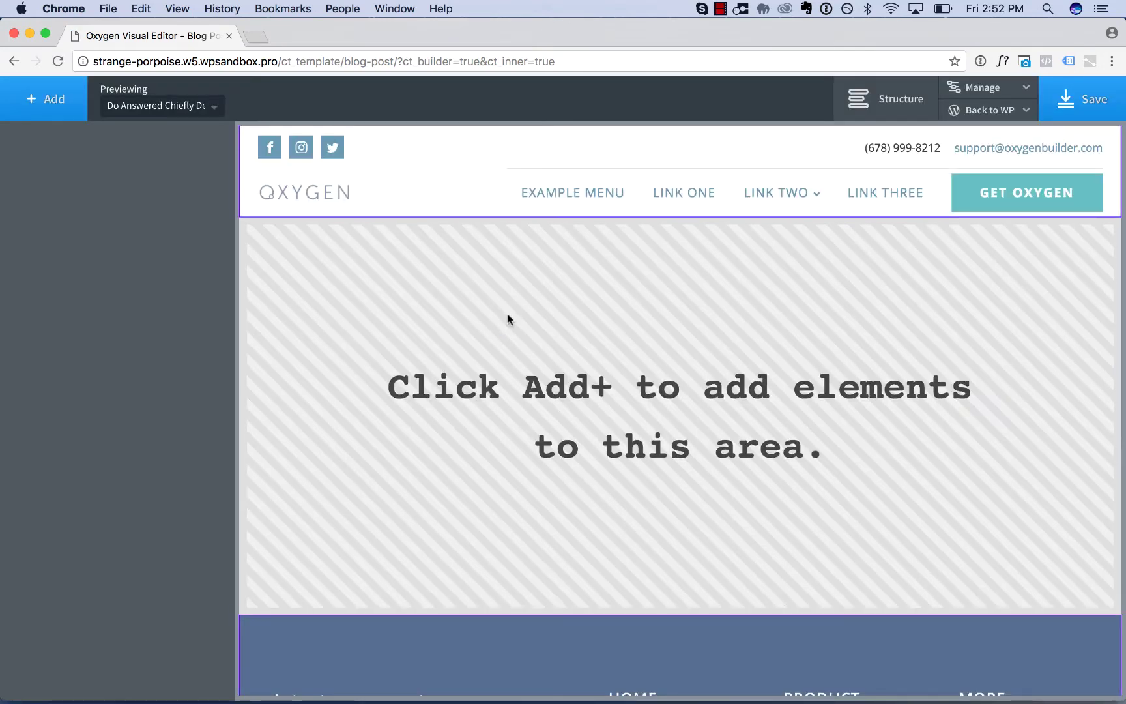
left_click(59, 94)
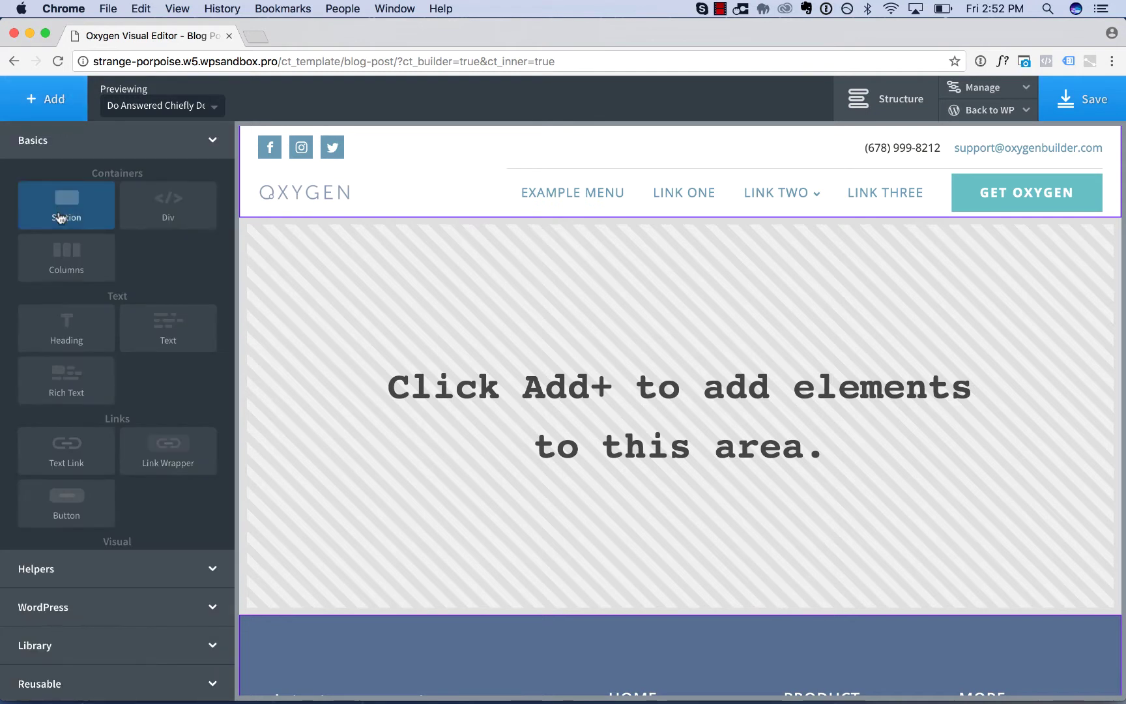
left_click(61, 215)
left_click(48, 89)
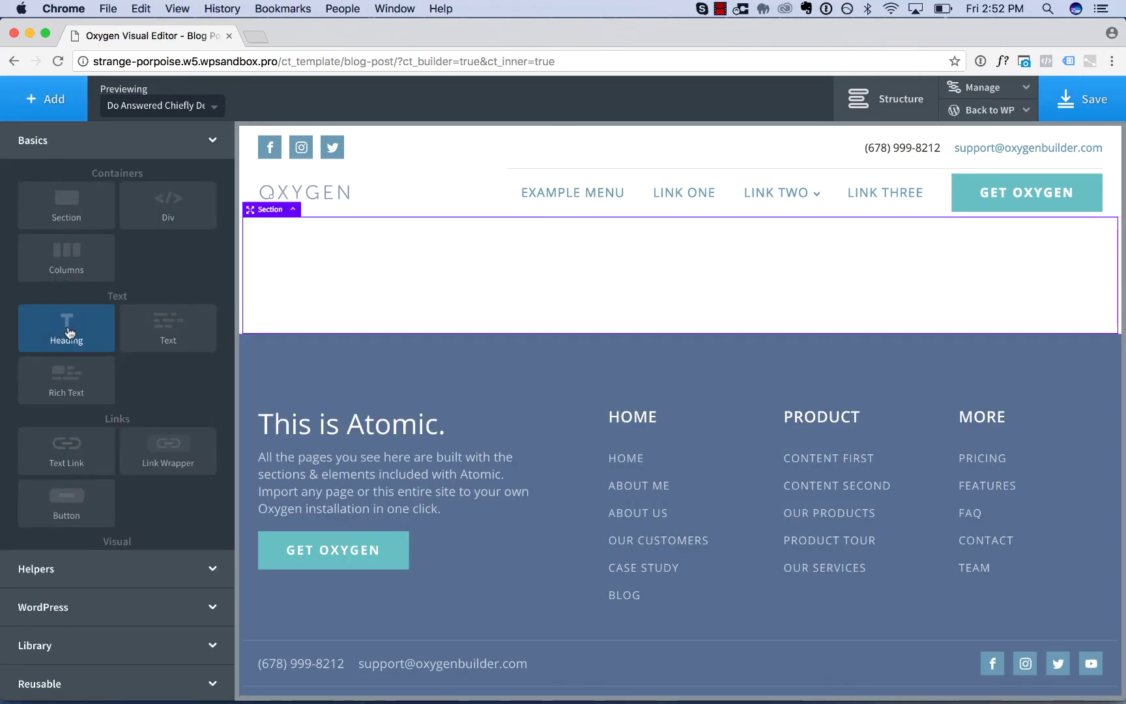
left_click(67, 326)
Fill the heading with the dynamic Post Title, previewing 'Do Answered Chiefly Detract Demands'.
double_click(419, 366)
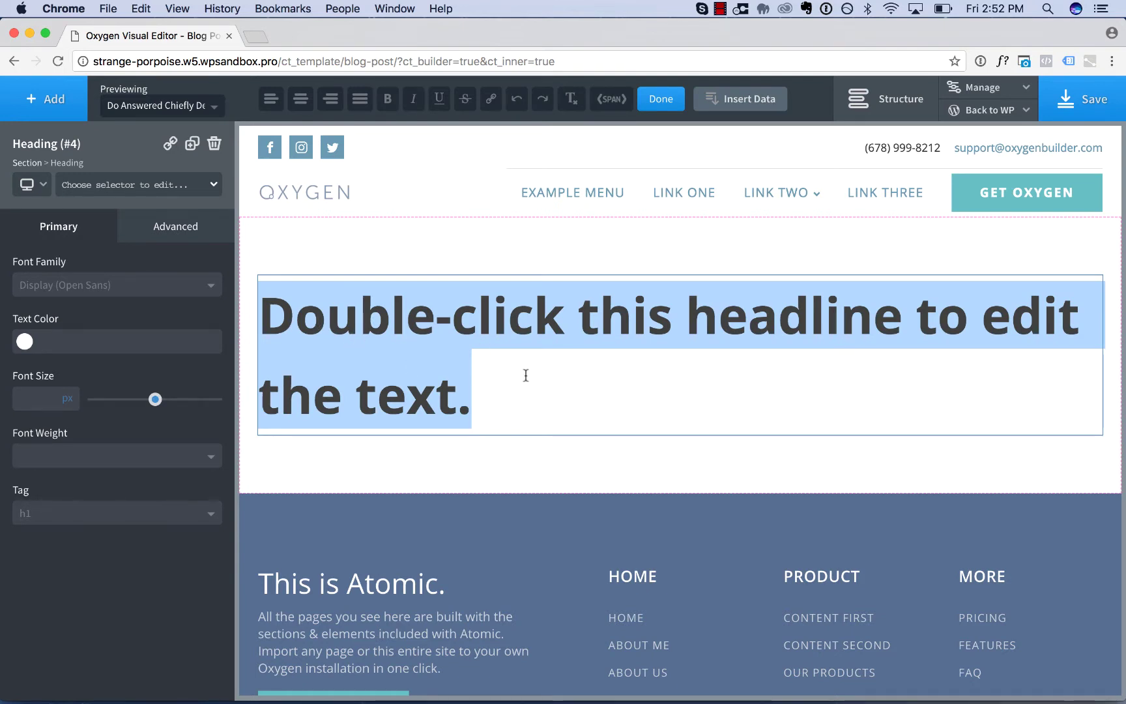
left_click(766, 102)
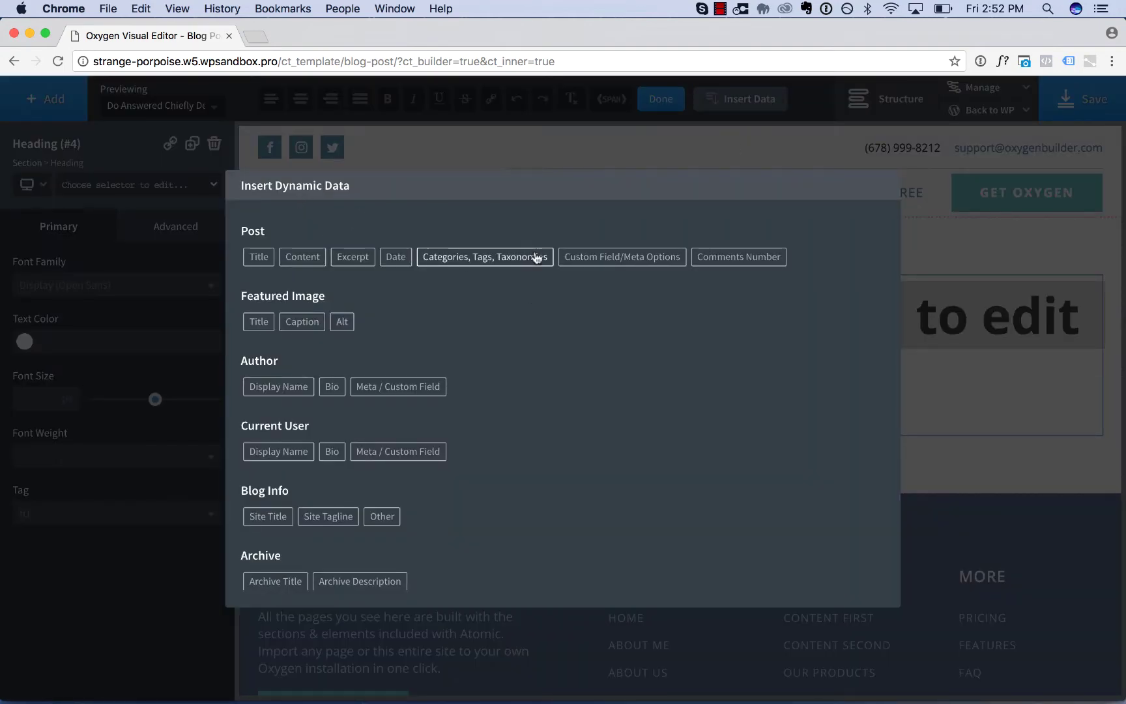
scroll(452, 348, "down", 2)
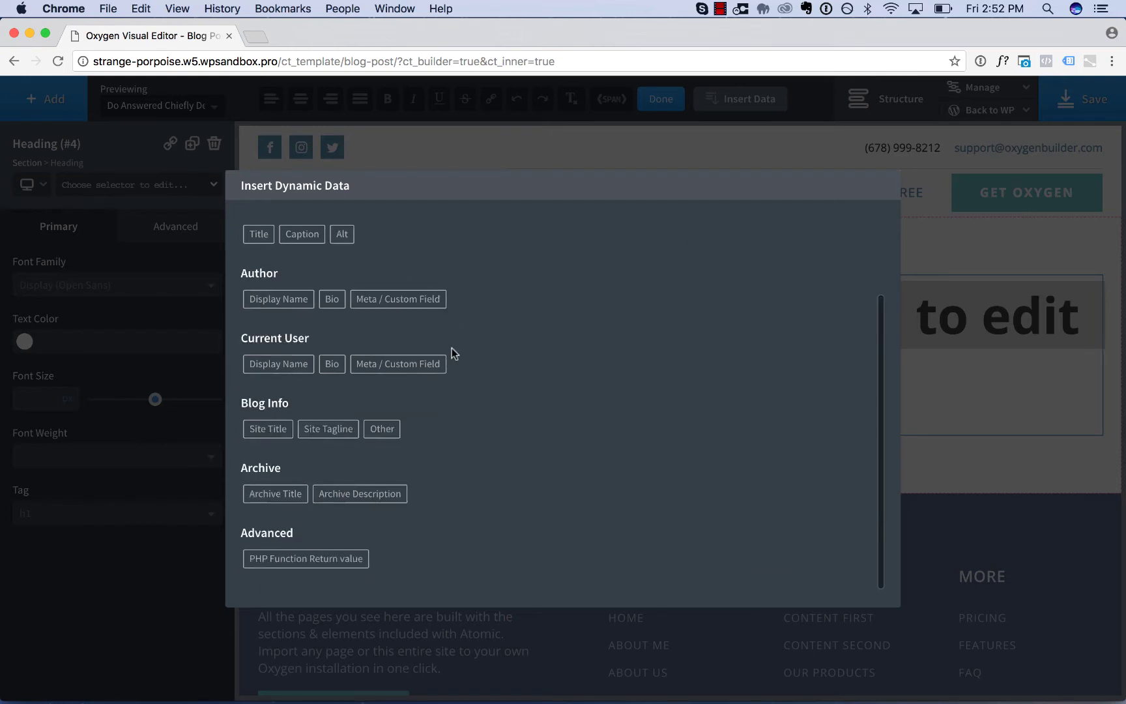
scroll(452, 349, "up", 2)
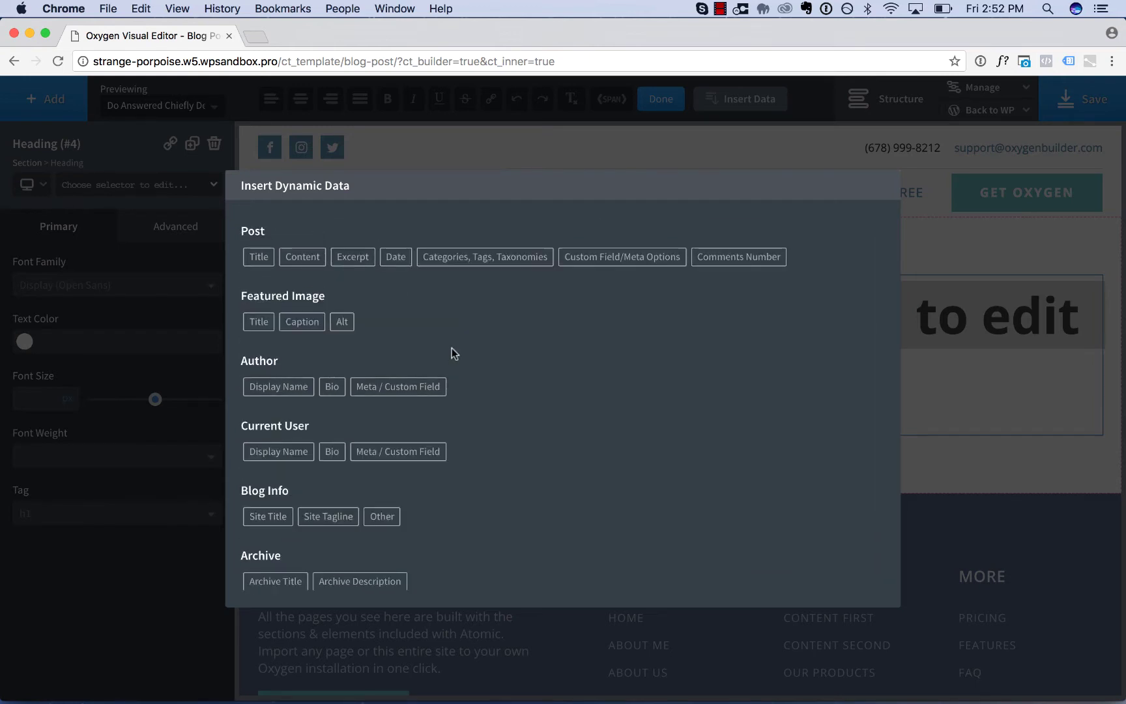
scroll(451, 349, "down", 2)
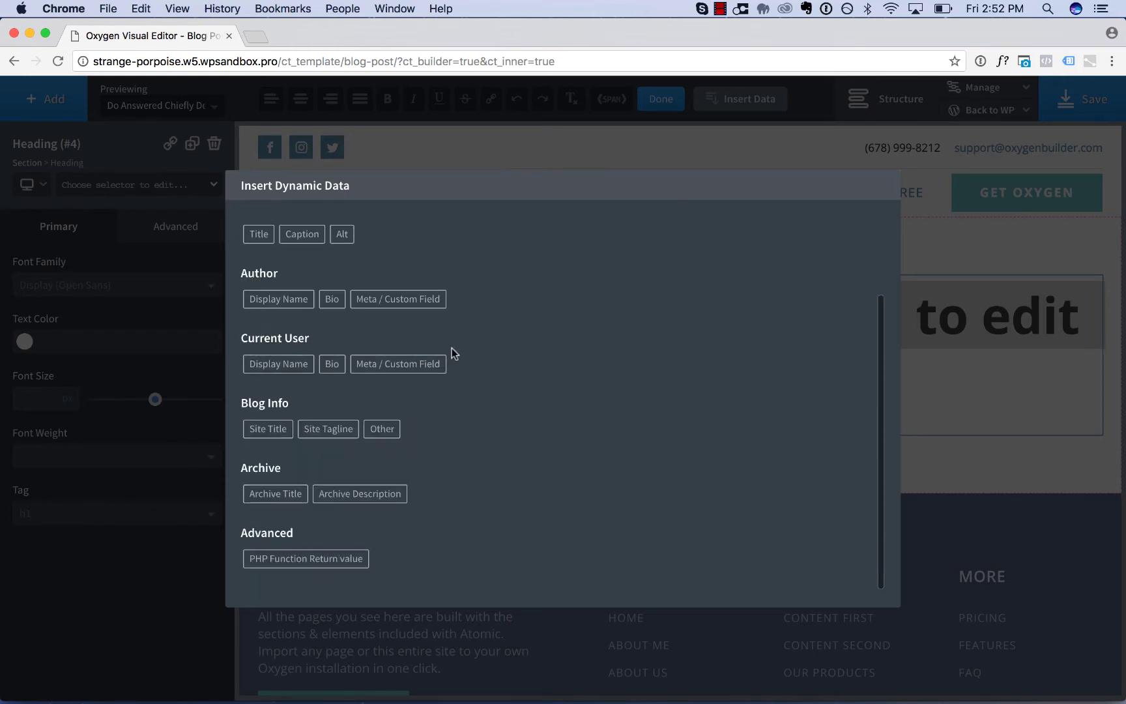
scroll(451, 349, "up", 2)
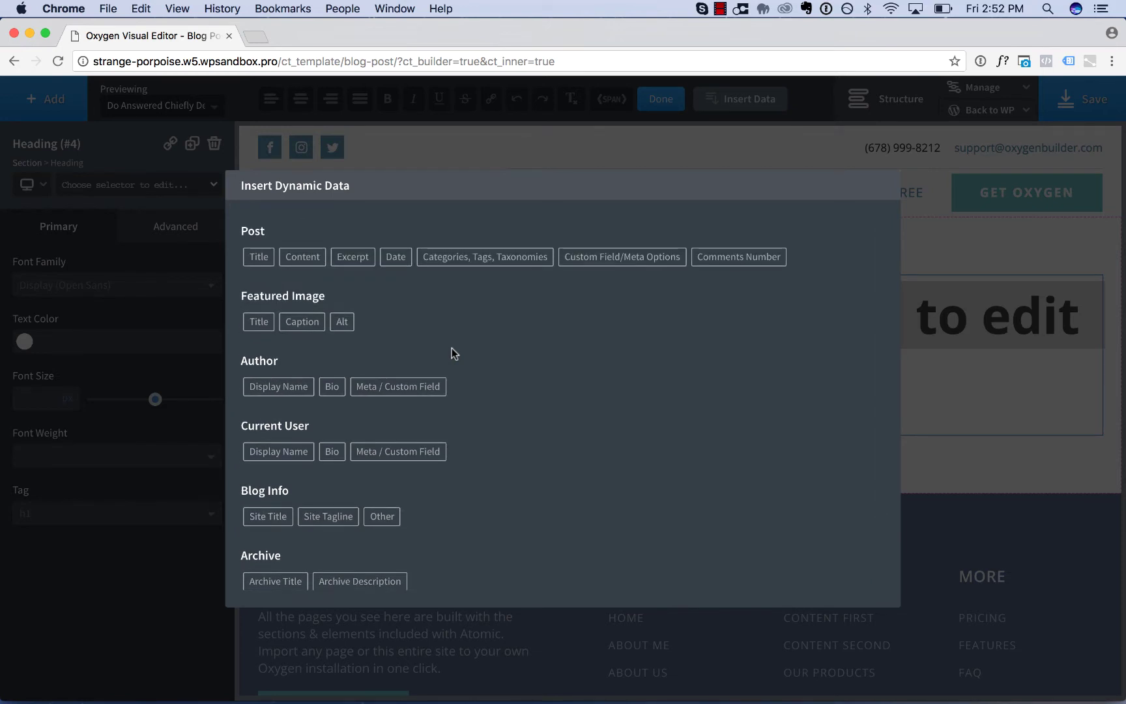
left_click(255, 258)
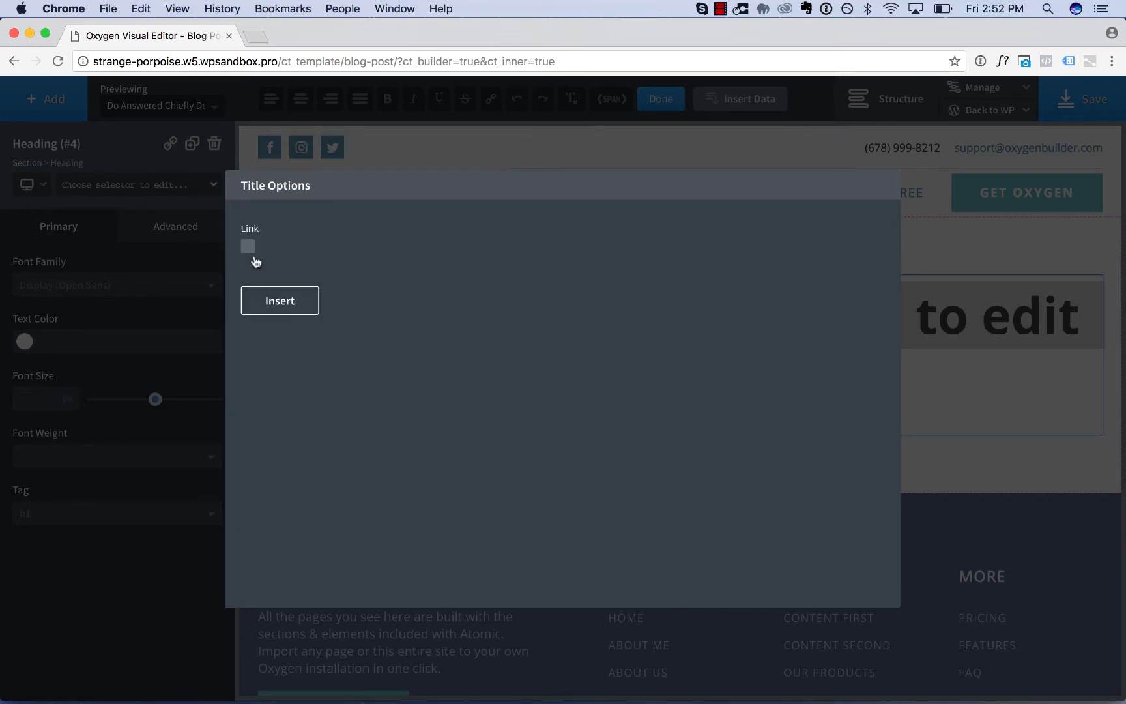
left_click(266, 298)
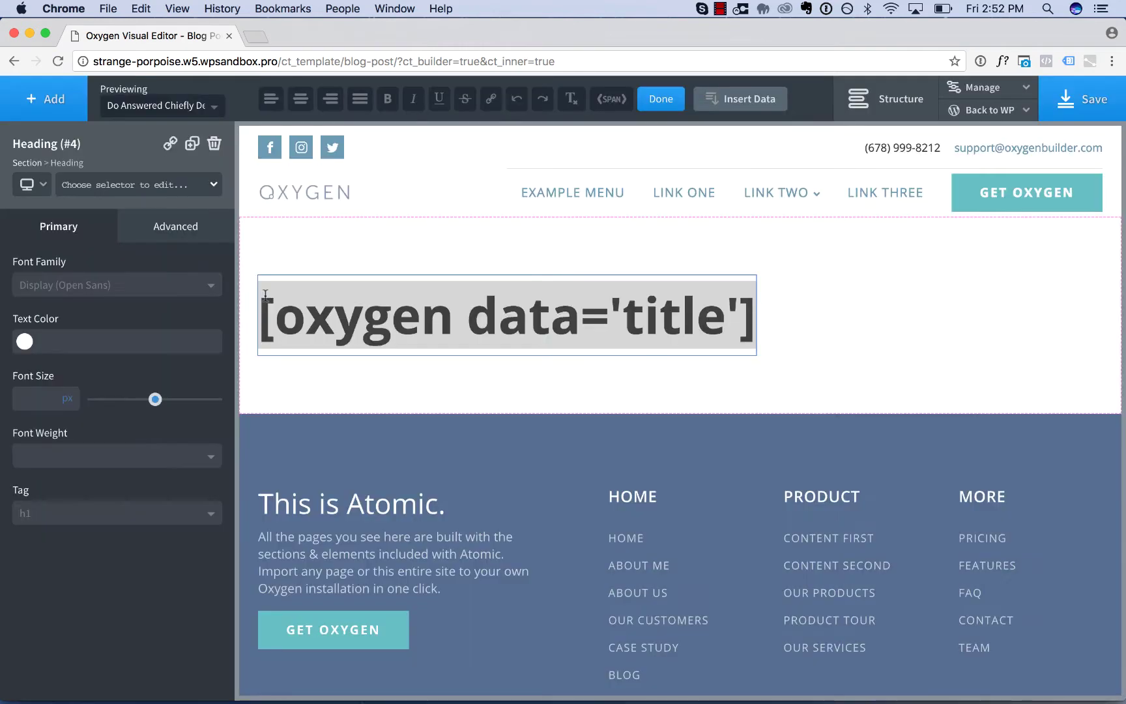
left_click(690, 265)
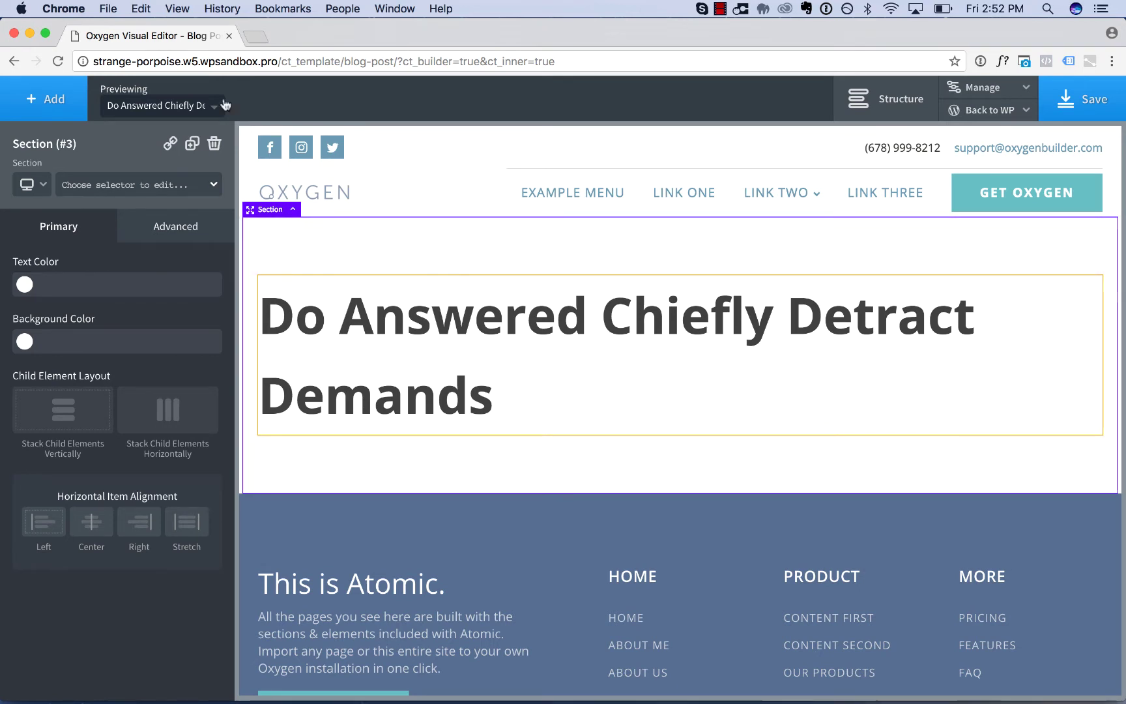
Switch the template preview to the 'Hello world!' post.
left_click(188, 103)
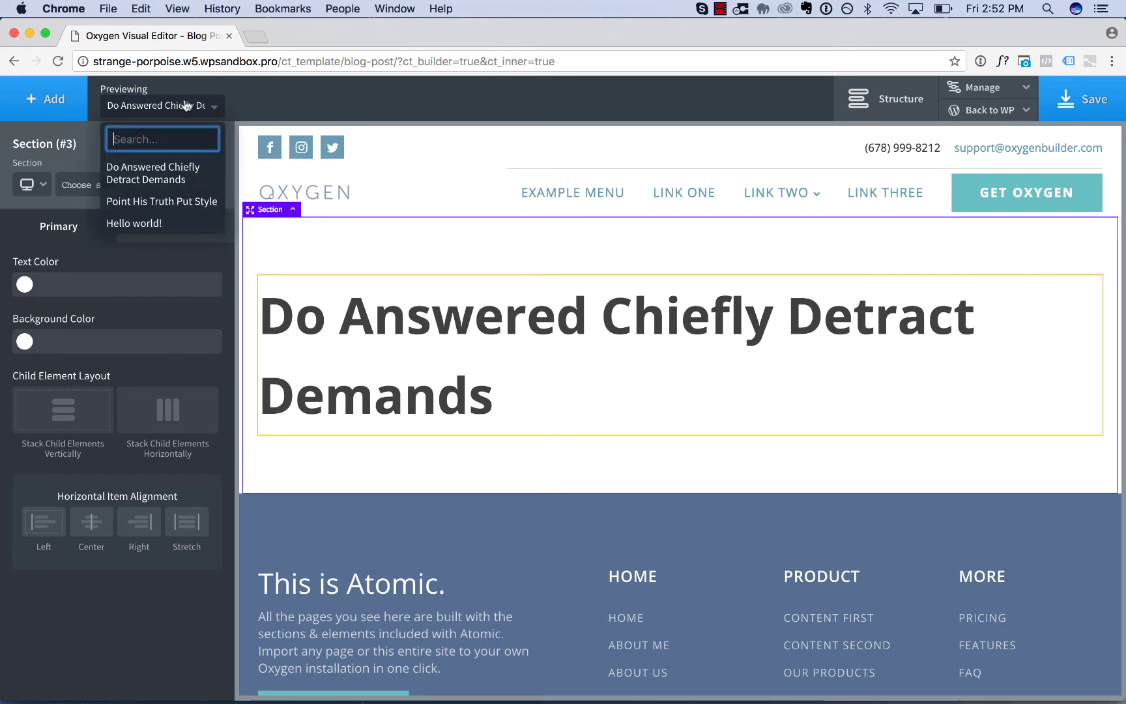
left_click(156, 222)
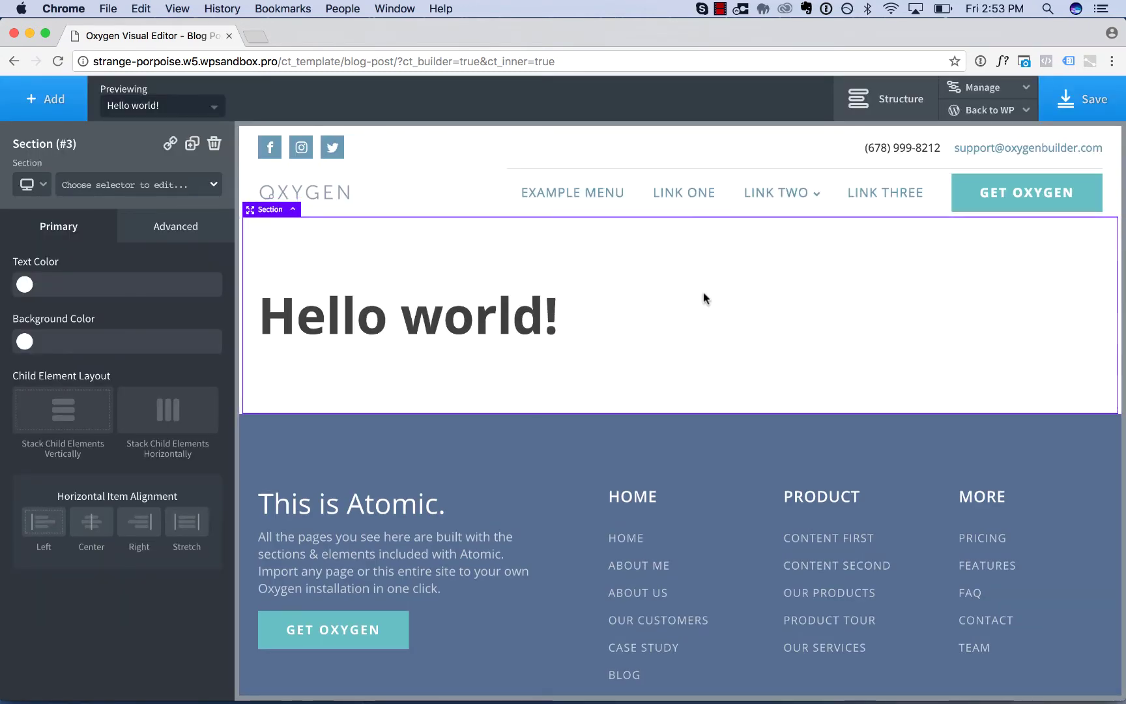
Add a text element with the dynamic Post Date, prefixed by 'Posted on '.
left_click(44, 98)
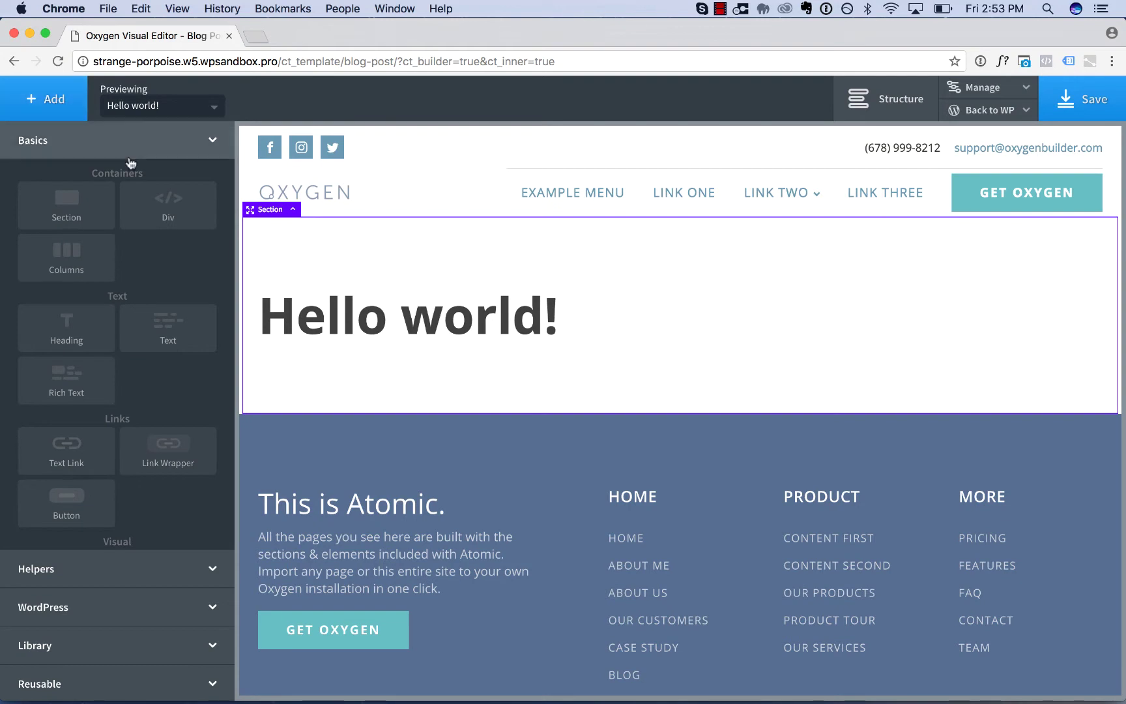
left_click(187, 333)
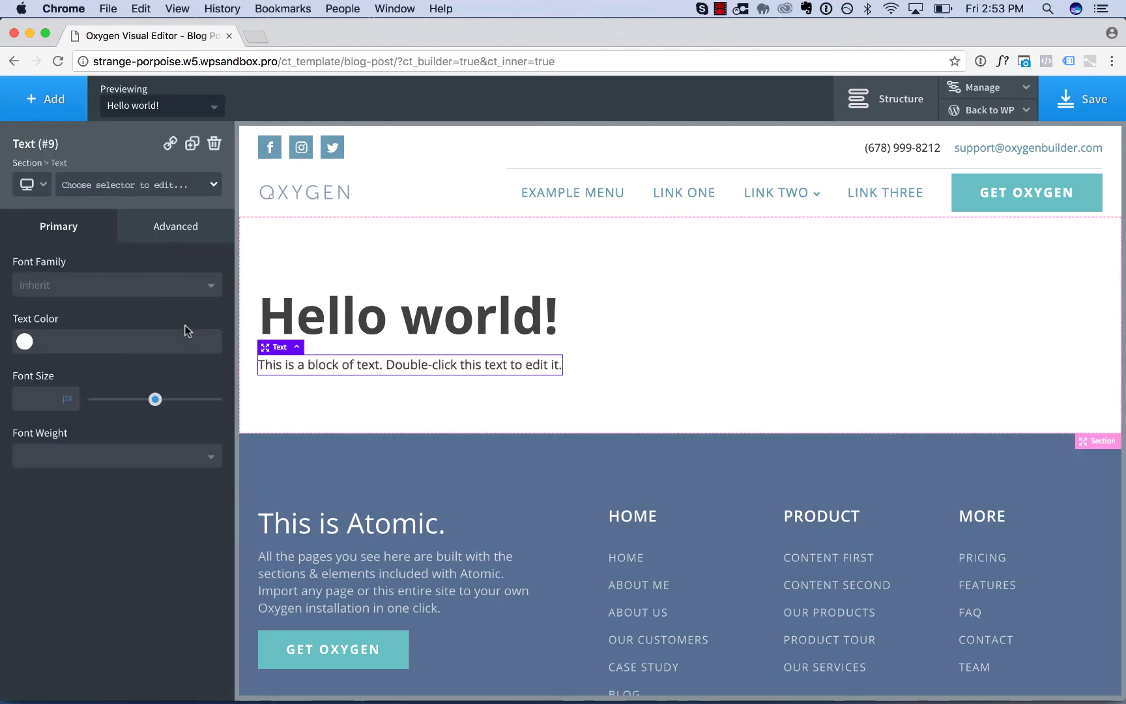
double_click(420, 365)
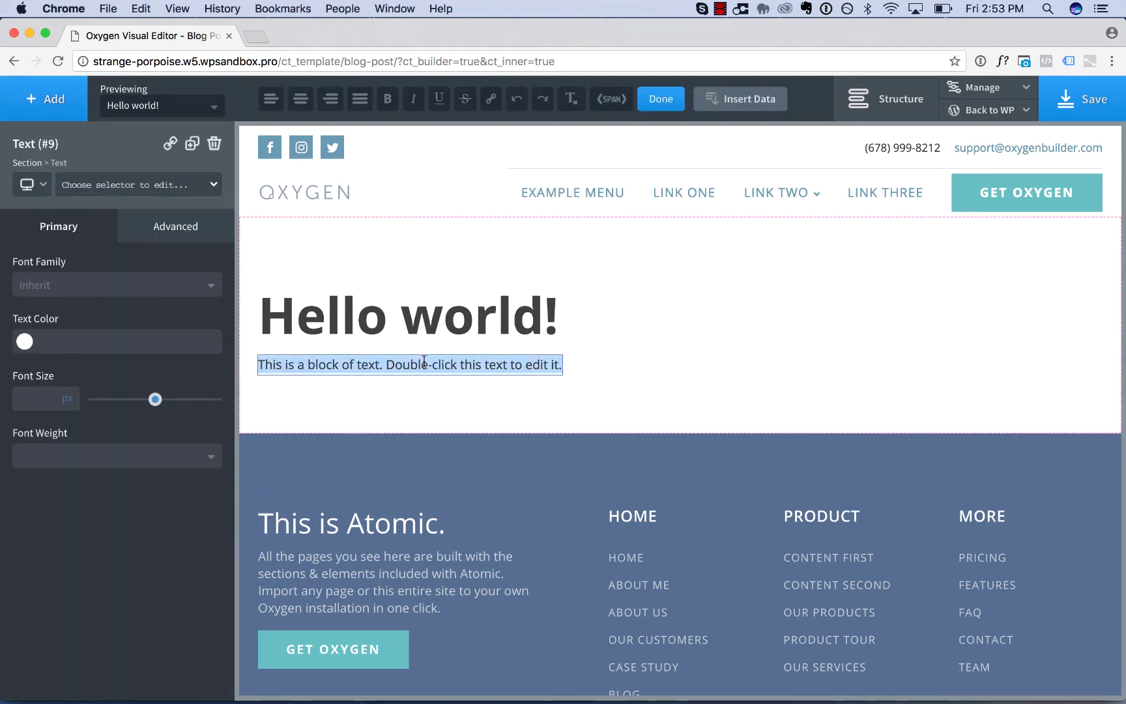
left_click(739, 98)
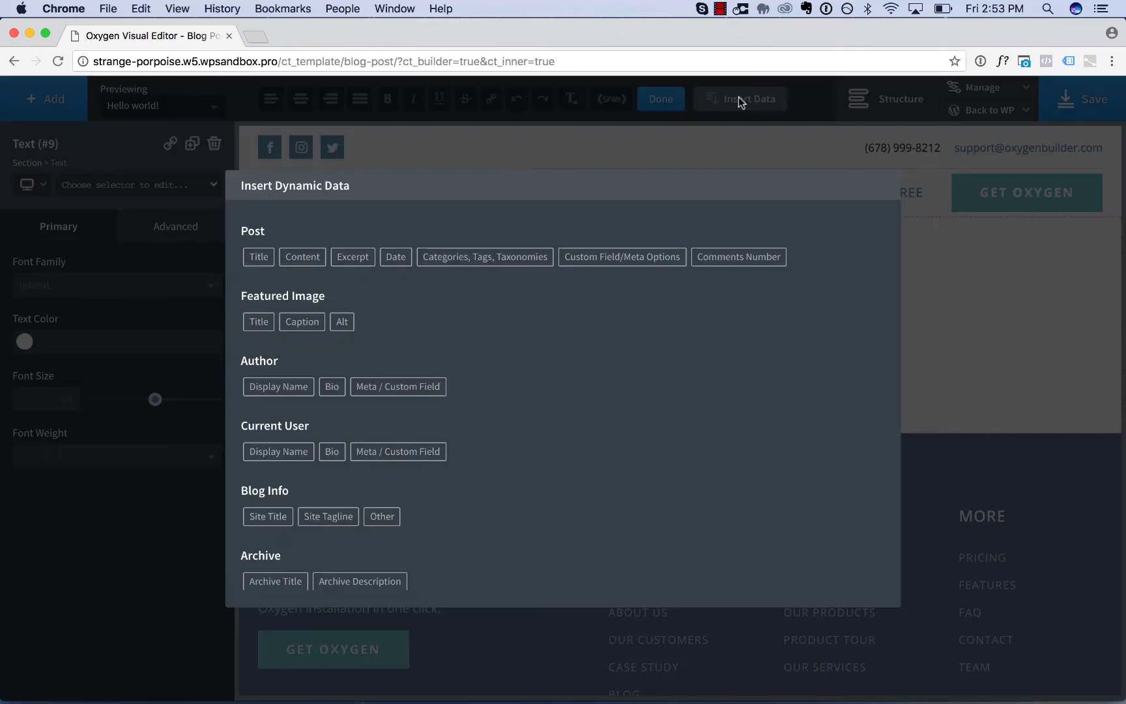
left_click(395, 257)
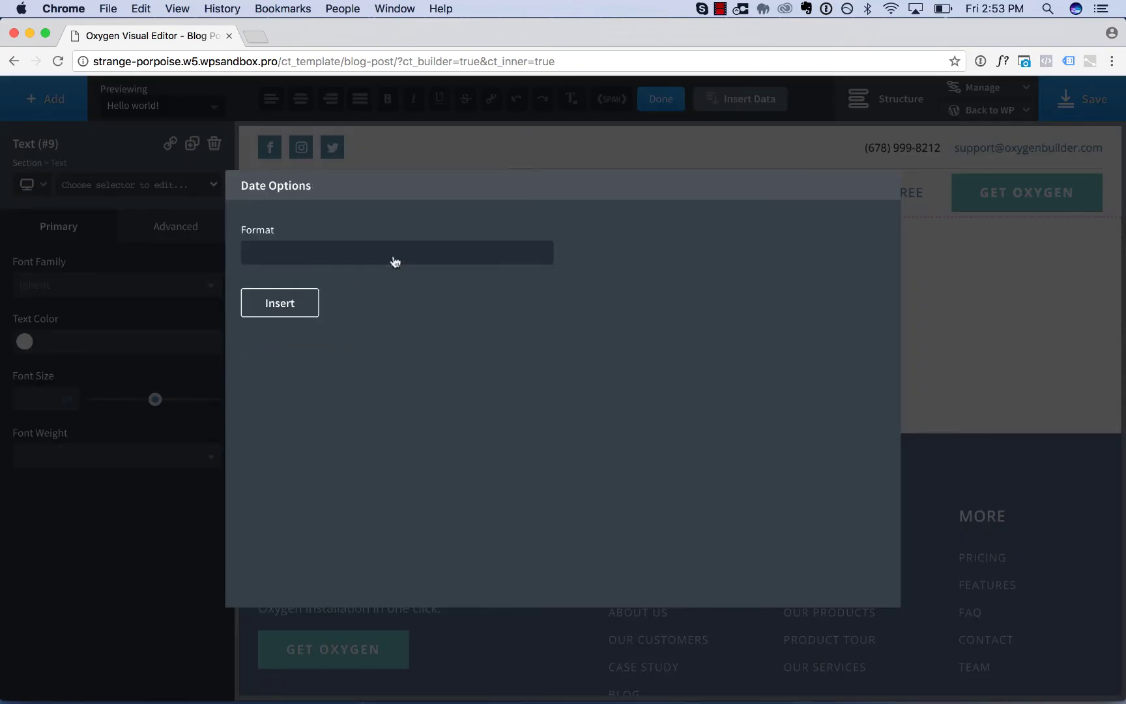
left_click(386, 254)
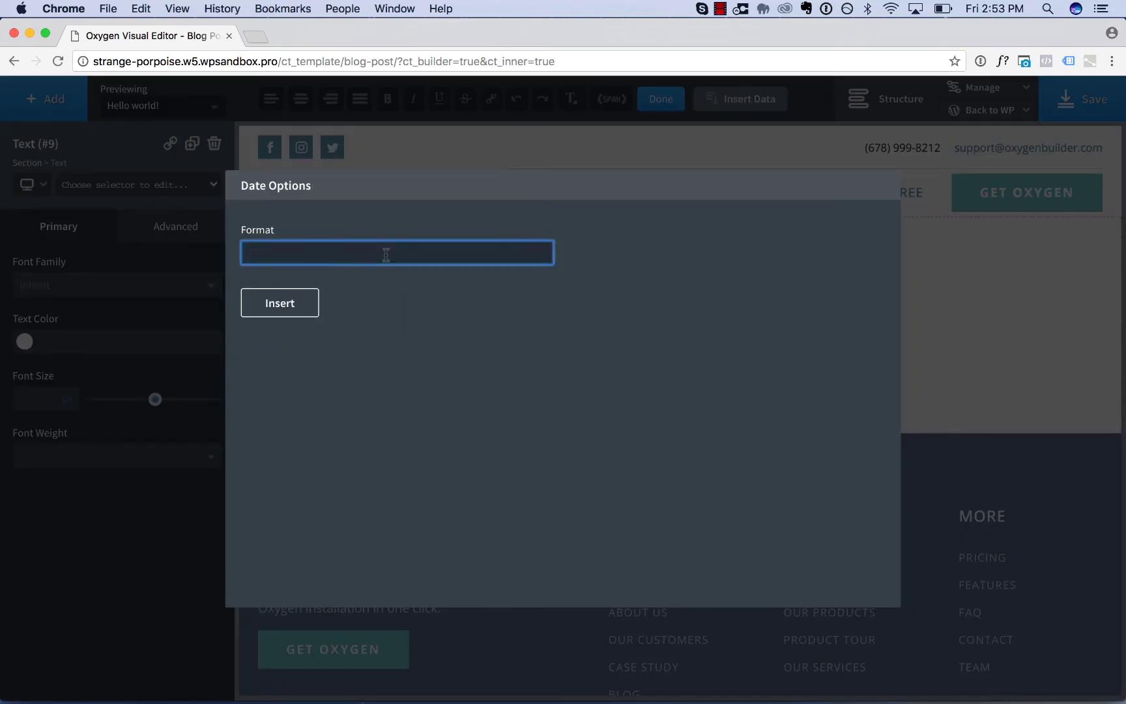
left_click(288, 302)
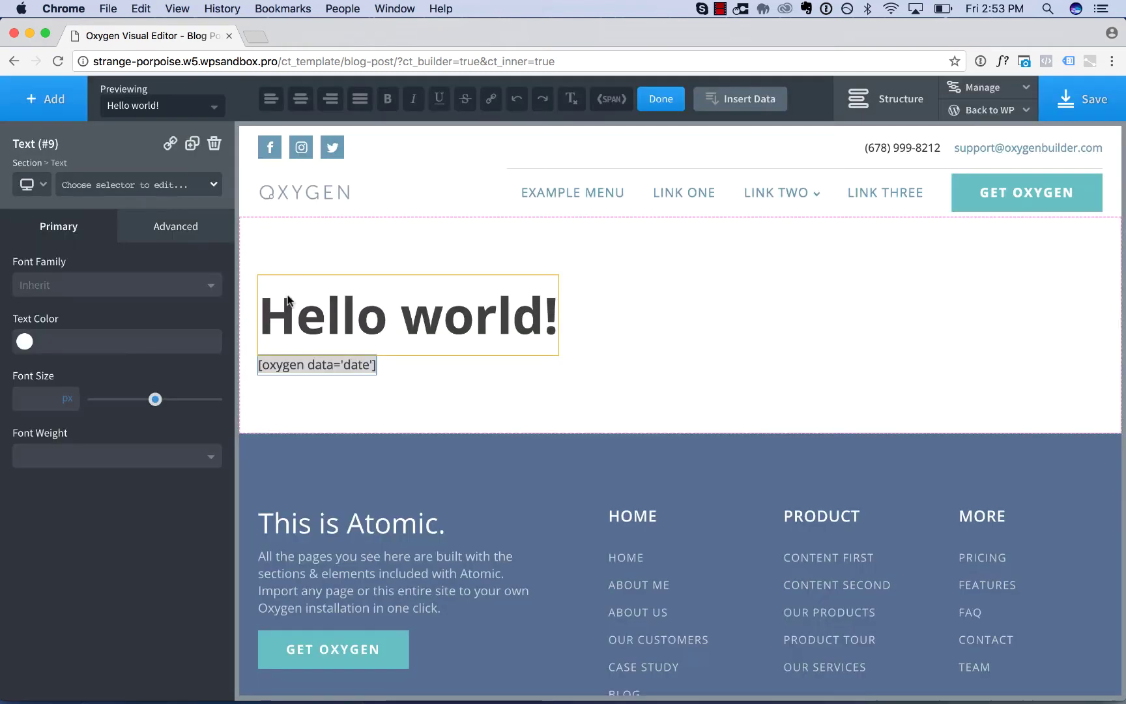
left_click(417, 377)
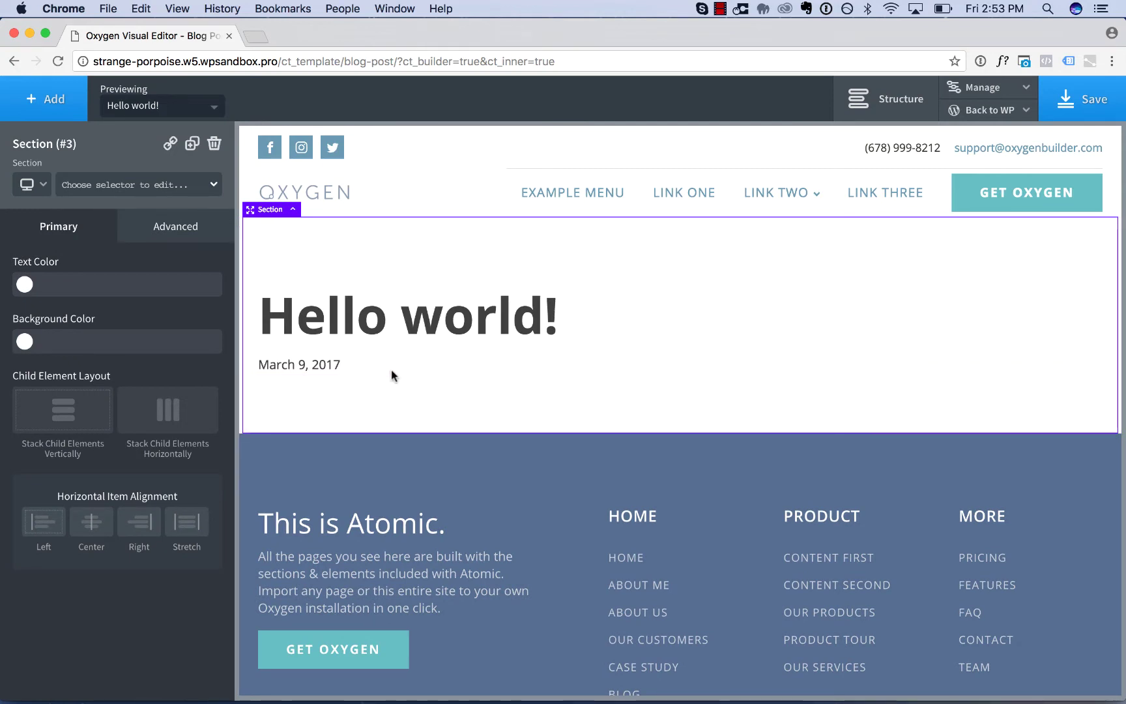
double_click(313, 367)
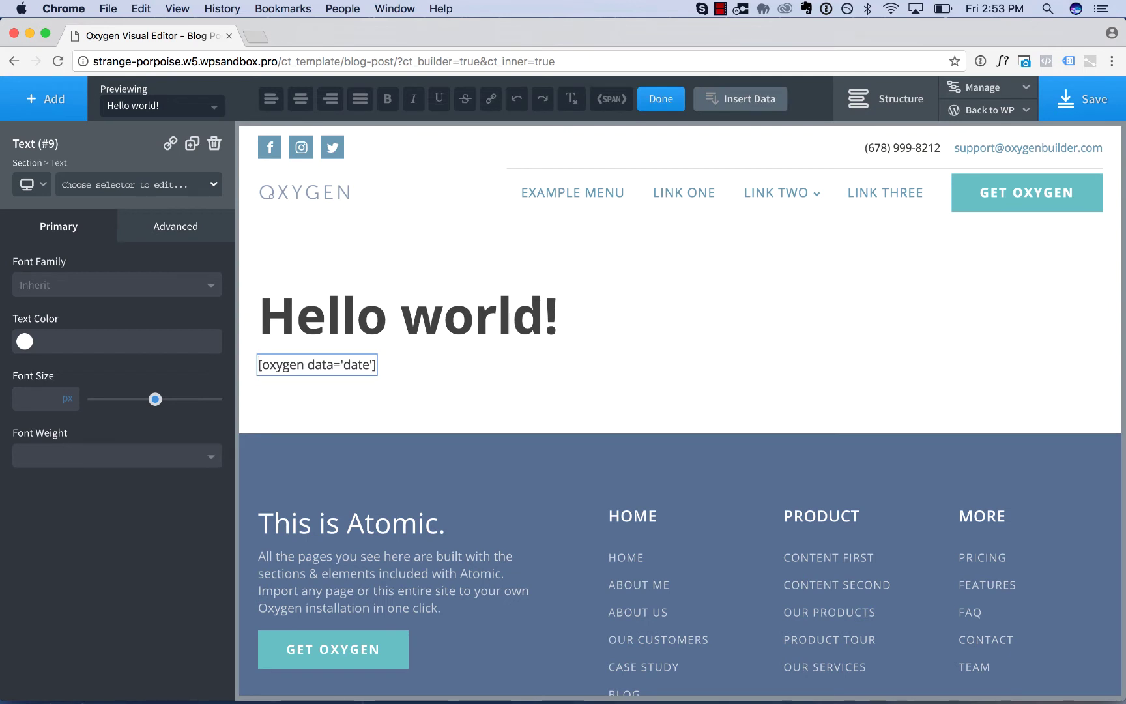
type("Posted on")
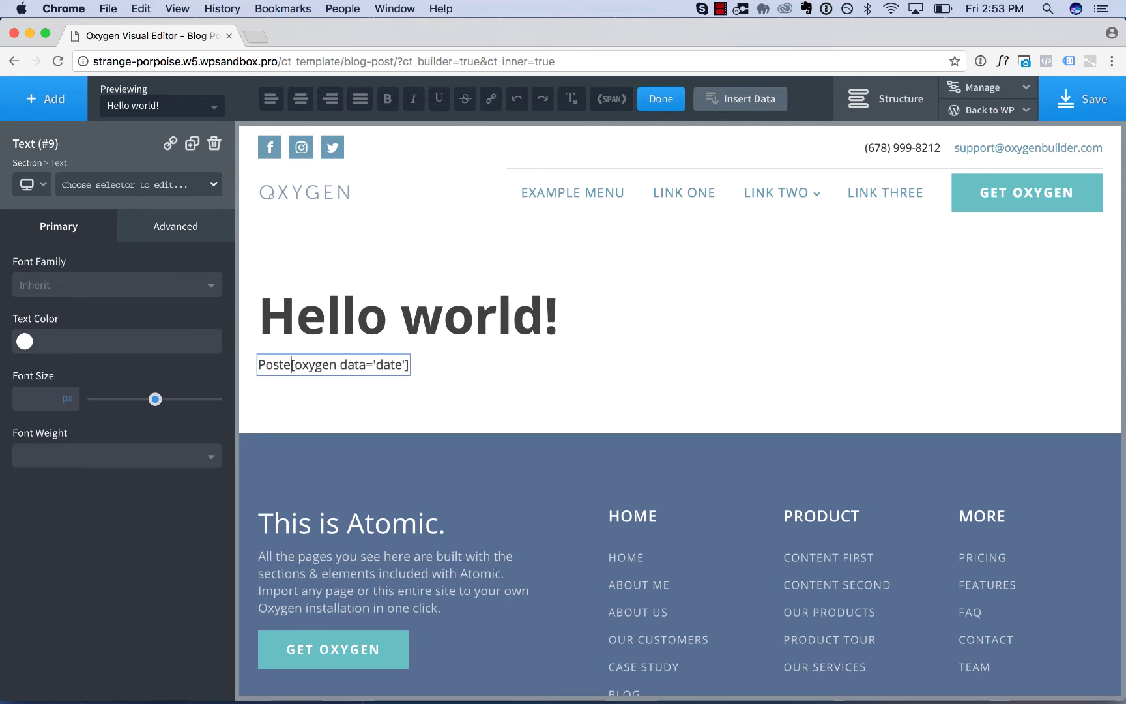
Set the section's Horizontal Item Alignment to Center.
left_click(583, 392)
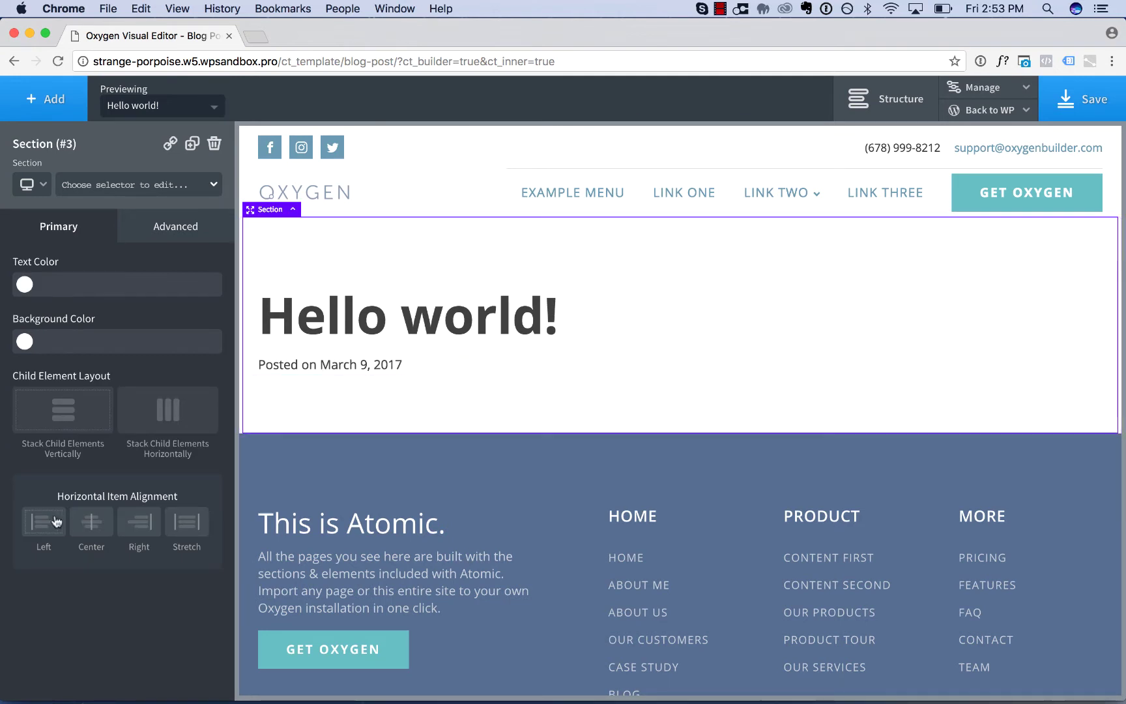
left_click(92, 526)
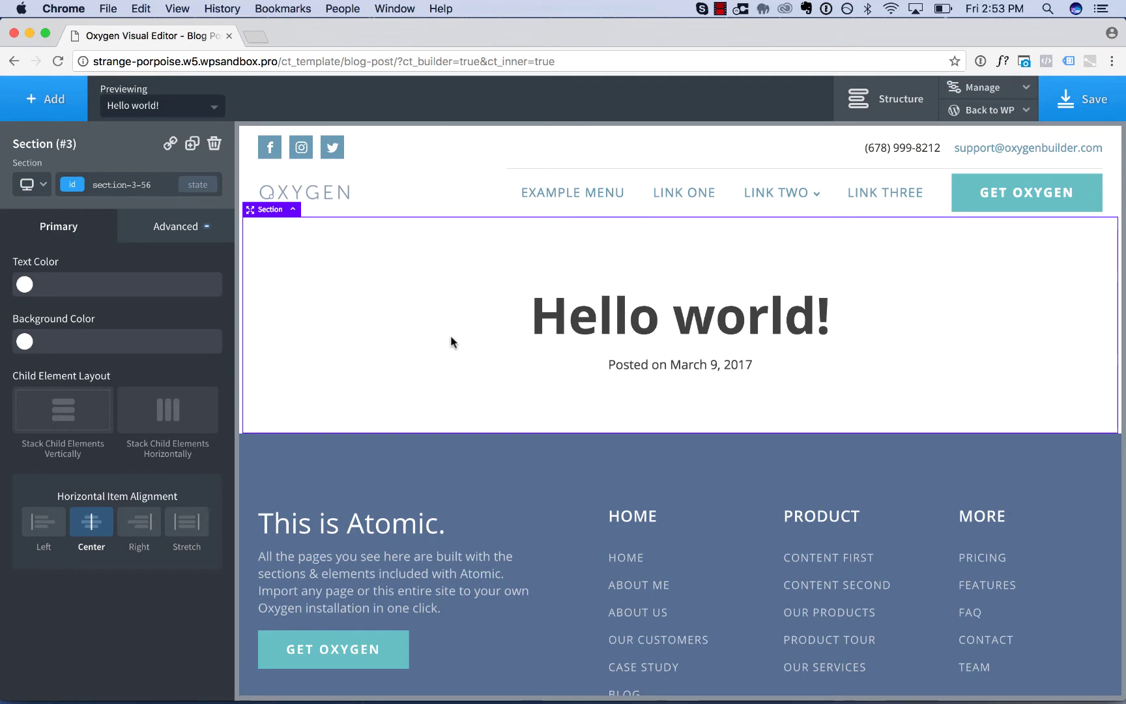
Use the dynamic Featured Image as the section background and add top padding.
left_click(184, 228)
left_click(144, 267)
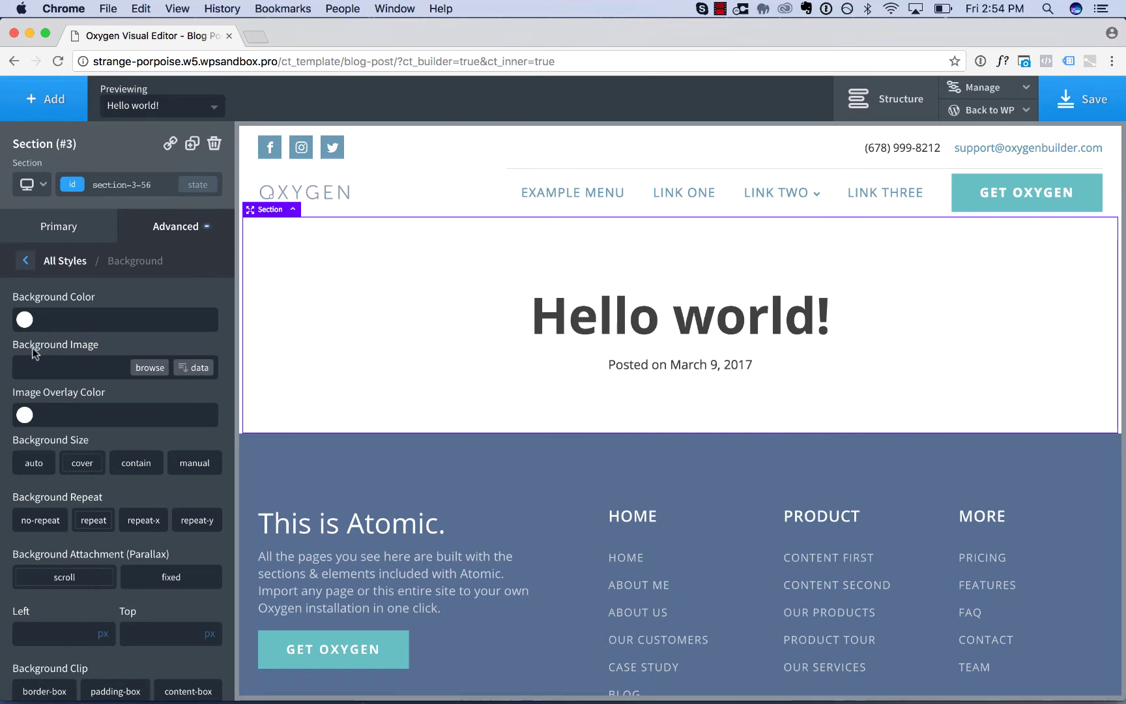
left_click(194, 367)
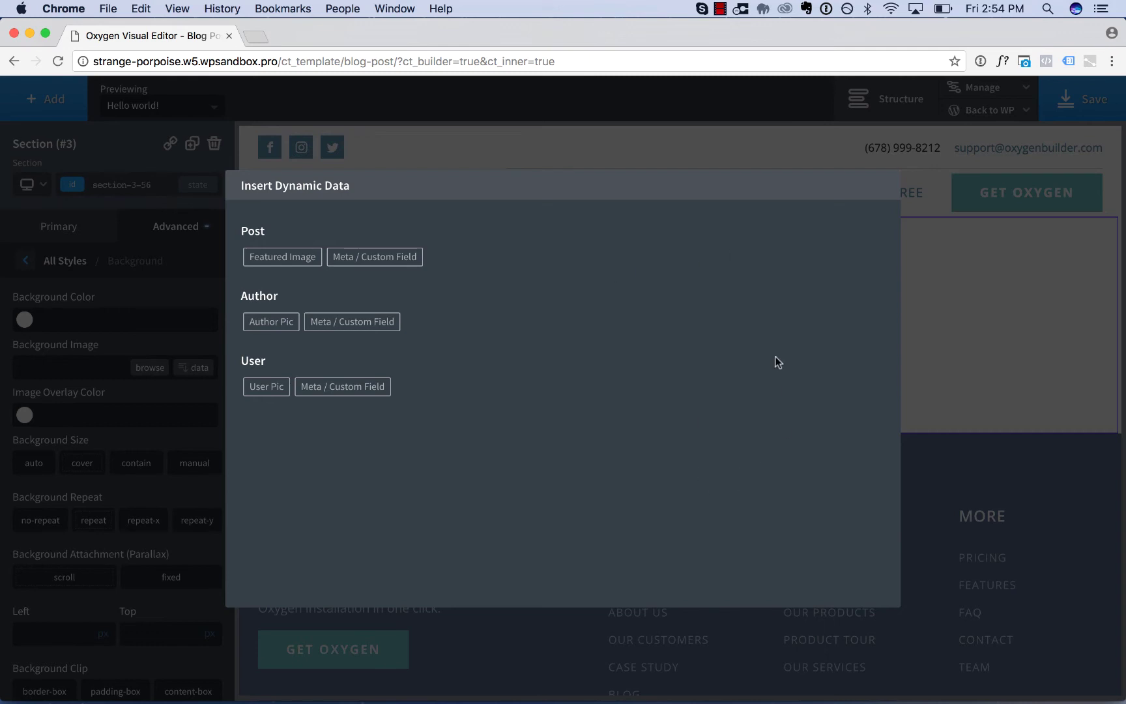
left_click(283, 260)
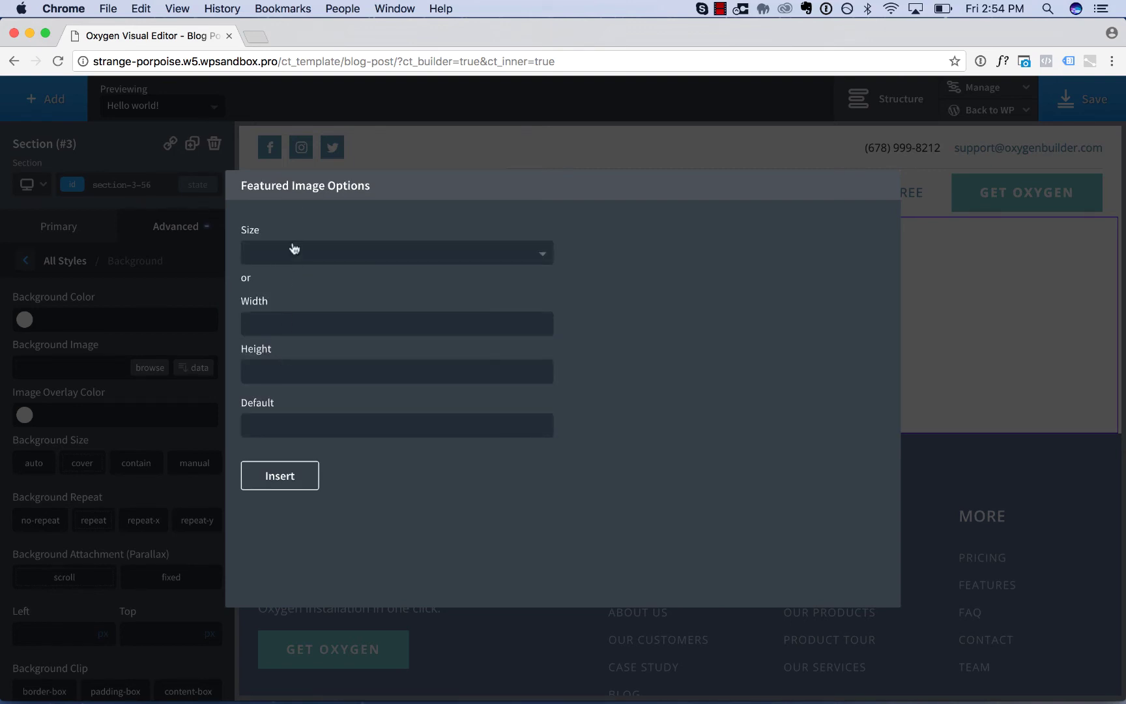
left_click(282, 483)
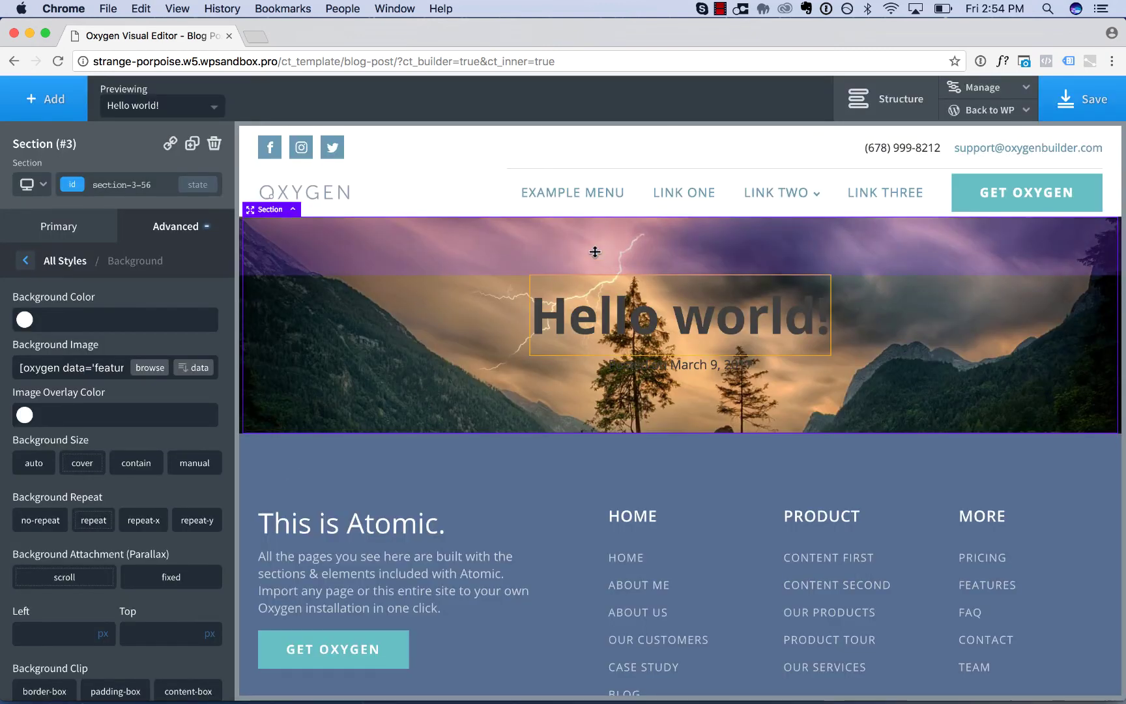
left_click_drag(603, 252, 603, 303)
Add bottom padding and a black image overlay at about 0.39 opacity to the hero.
left_click_drag(601, 447, 601, 526)
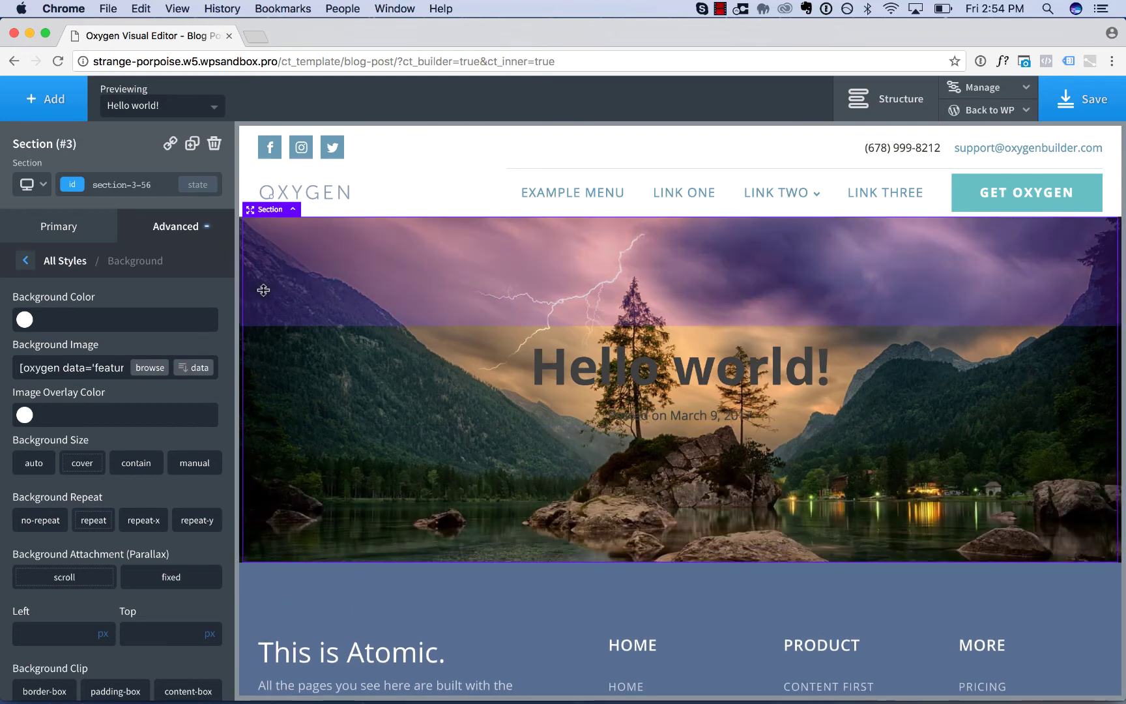
left_click(24, 417)
left_click(27, 556)
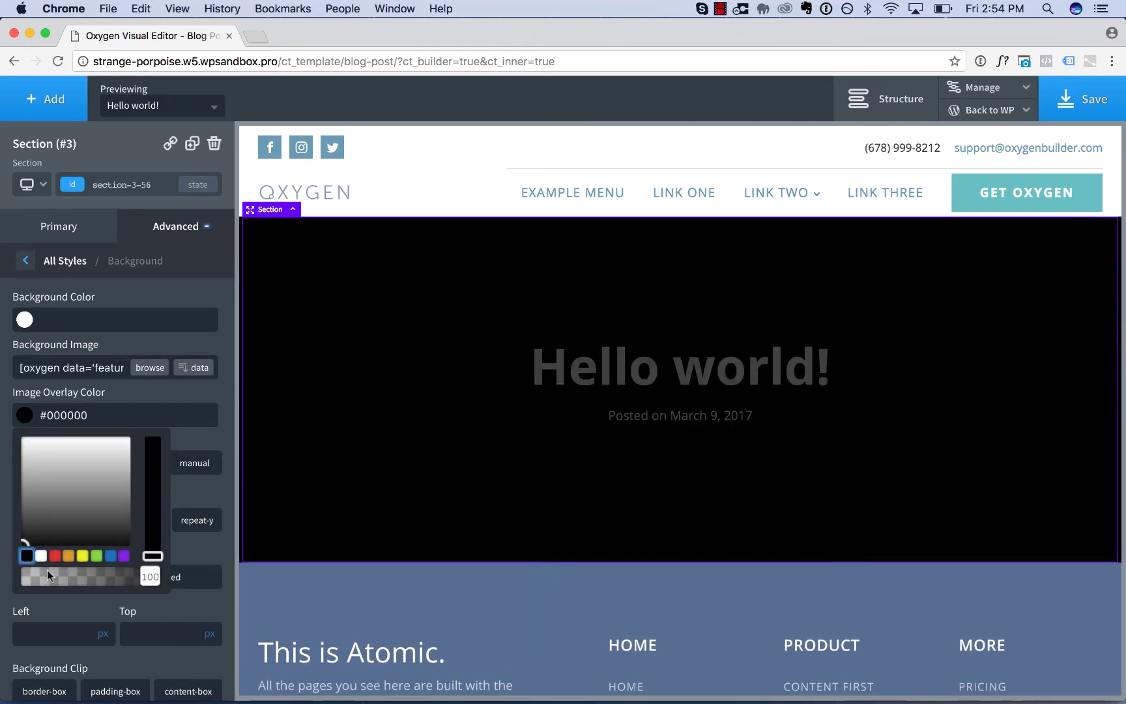
left_click_drag(46, 576, 76, 576)
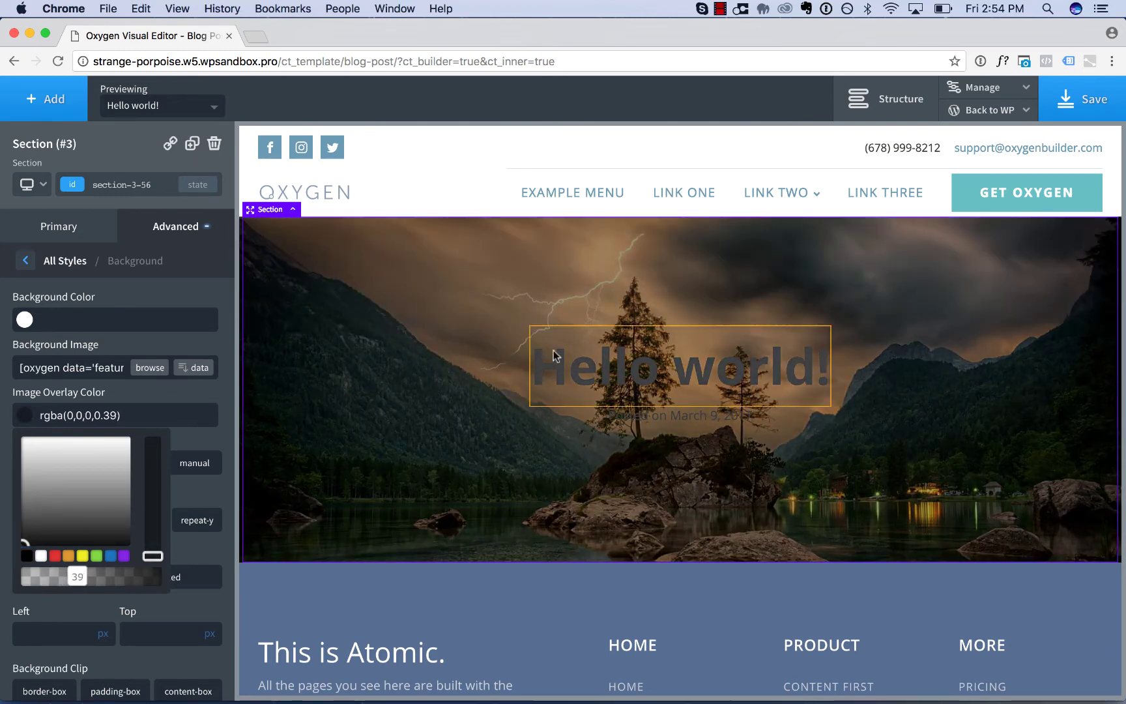
Make the Hello world! heading and the posted-date text white (#ffffff).
left_click(567, 357)
left_click(25, 340)
left_click(43, 479)
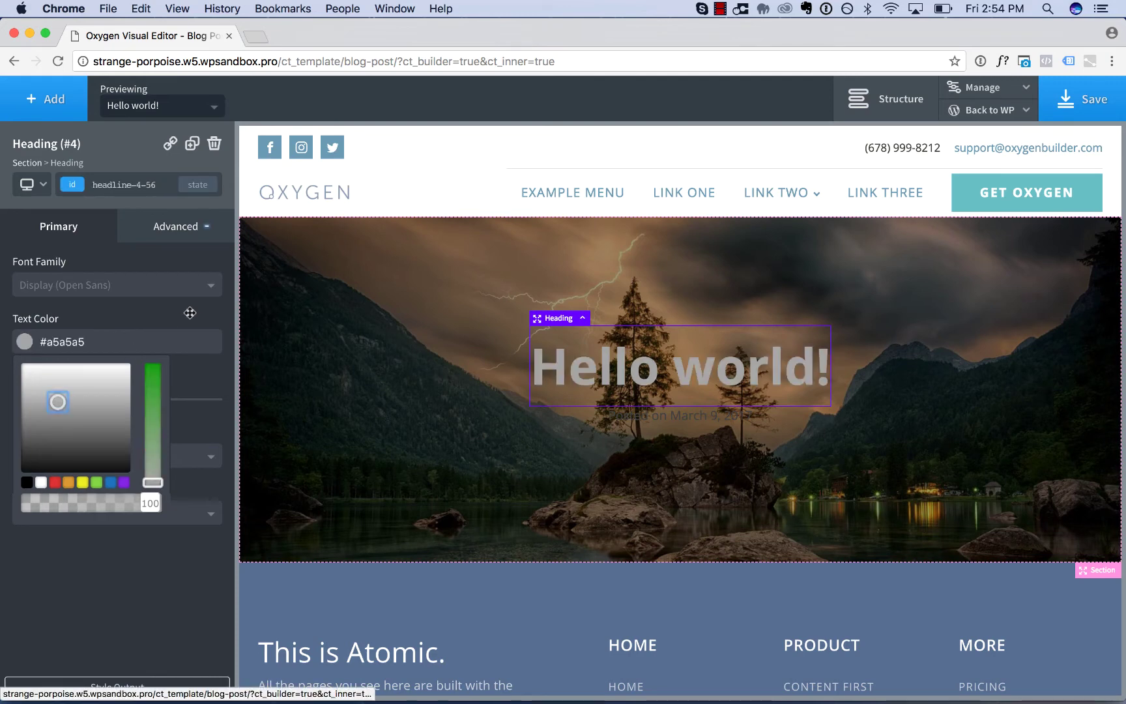
left_click(678, 416)
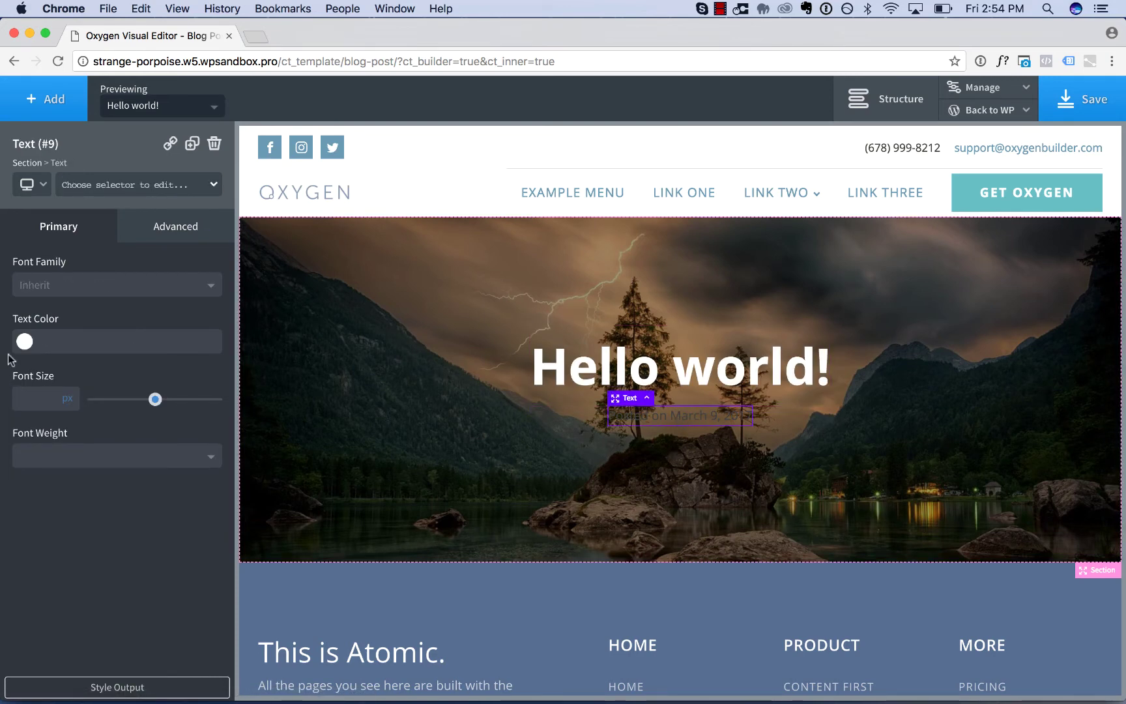
left_click(25, 341)
left_click(40, 482)
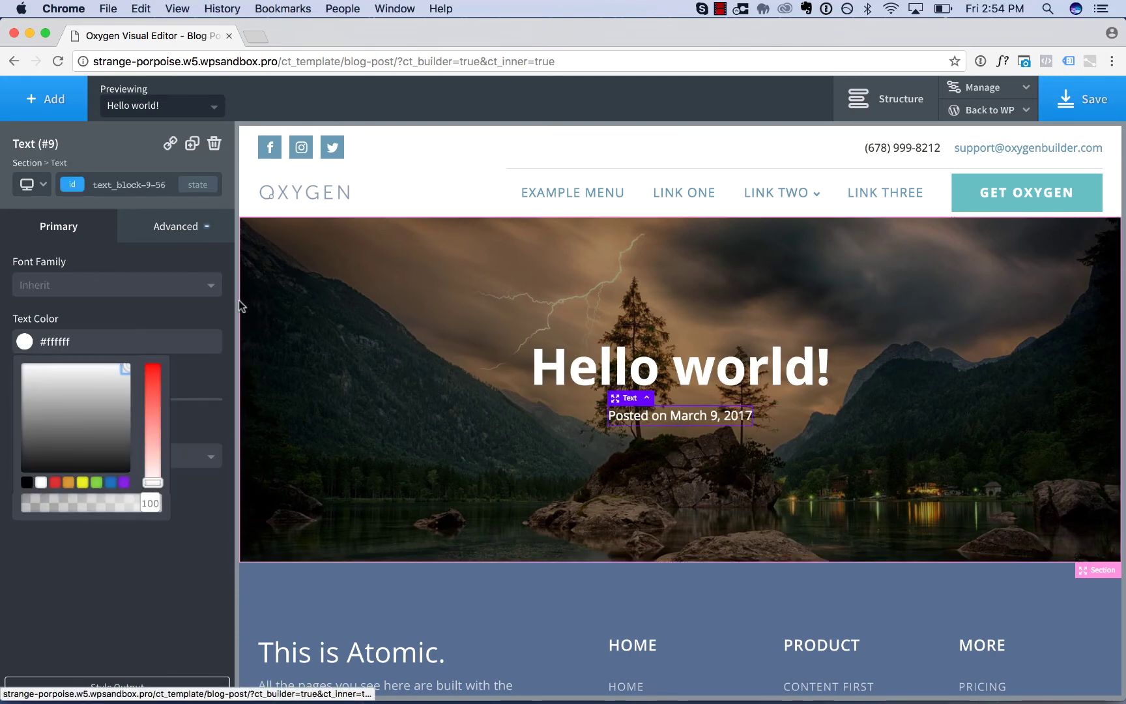
left_click(389, 321)
Preview 'Do Answered Chiefly Detract Demands', then 'Point His Truth Put Style'.
left_click(162, 111)
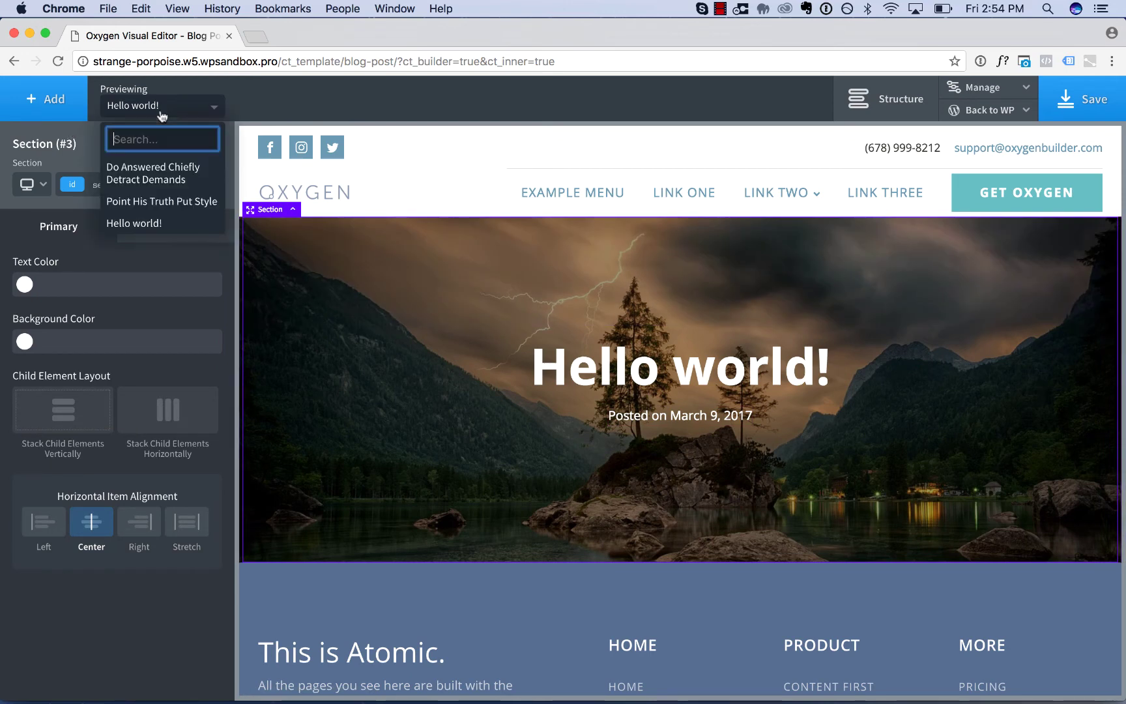
left_click(152, 186)
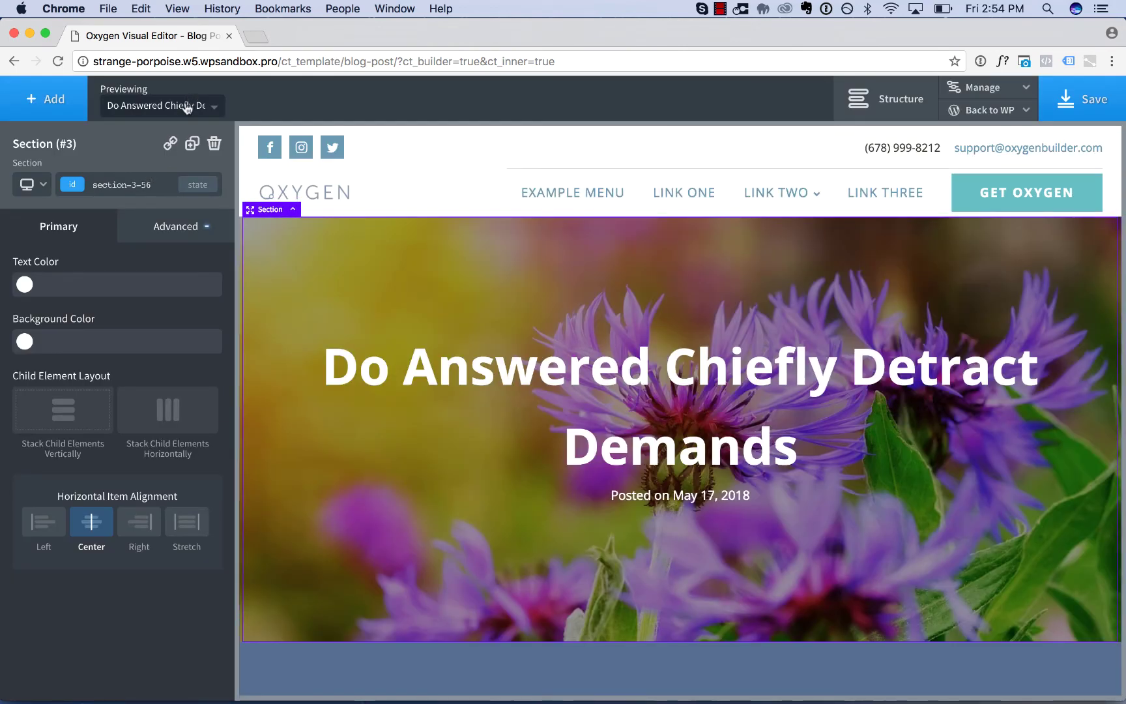
left_click(189, 105)
left_click(176, 203)
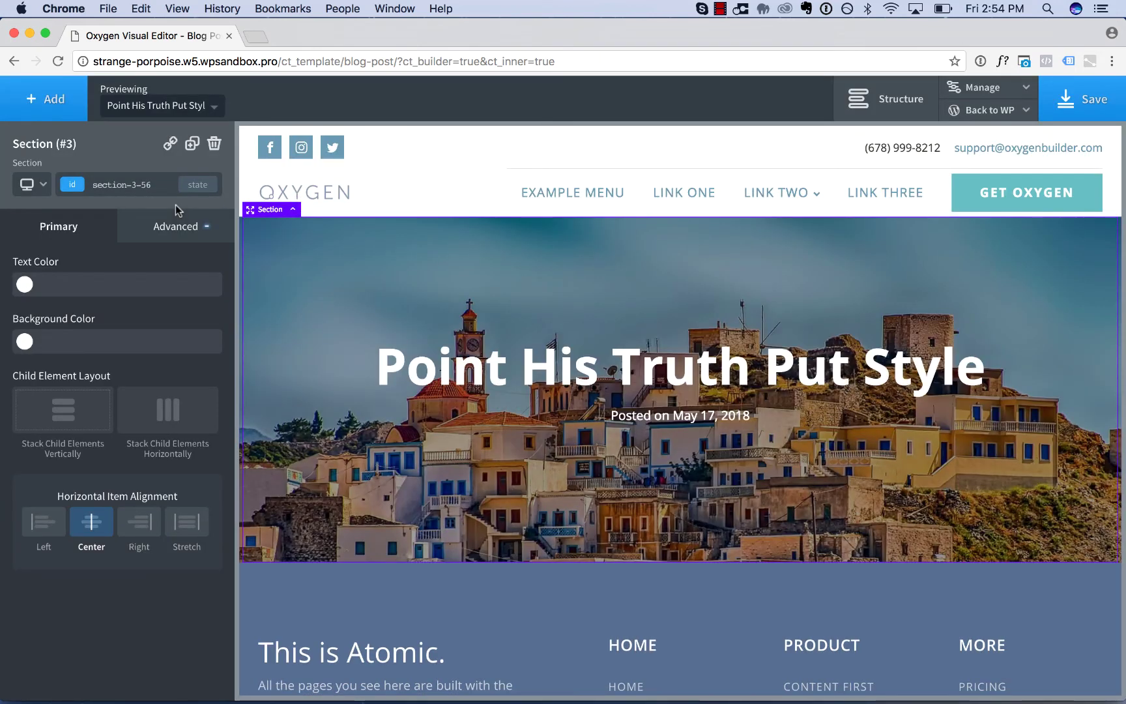
Add a new section below the hero with a text block inside.
left_click(46, 99)
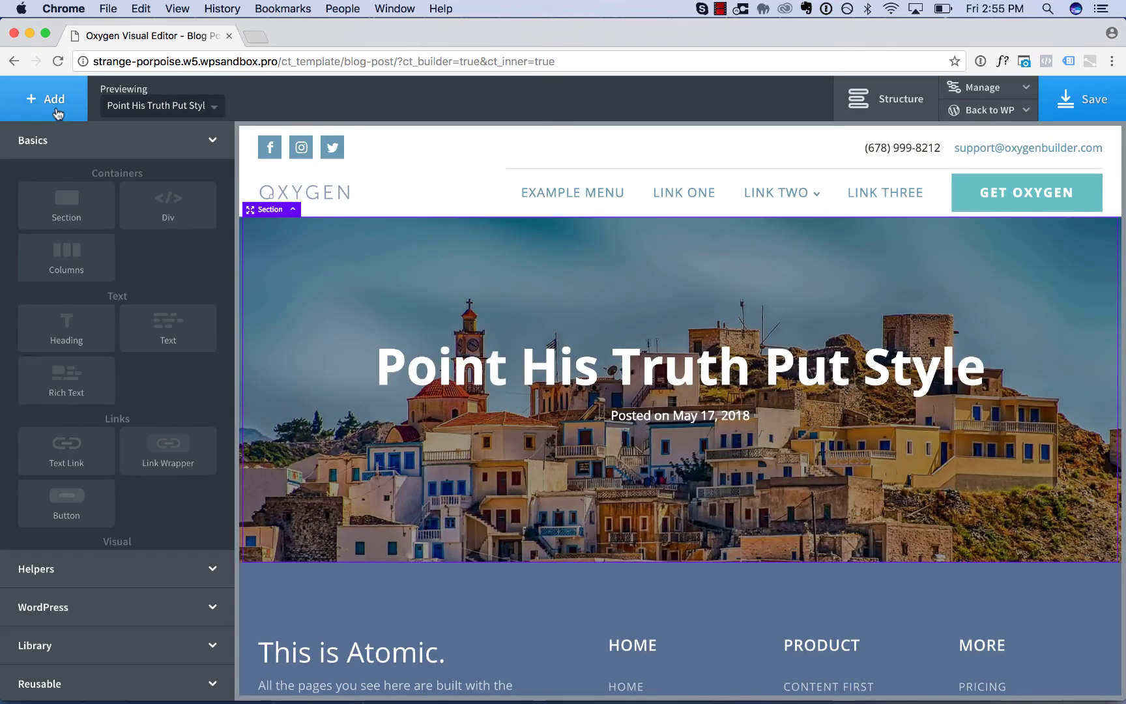
left_click(61, 195)
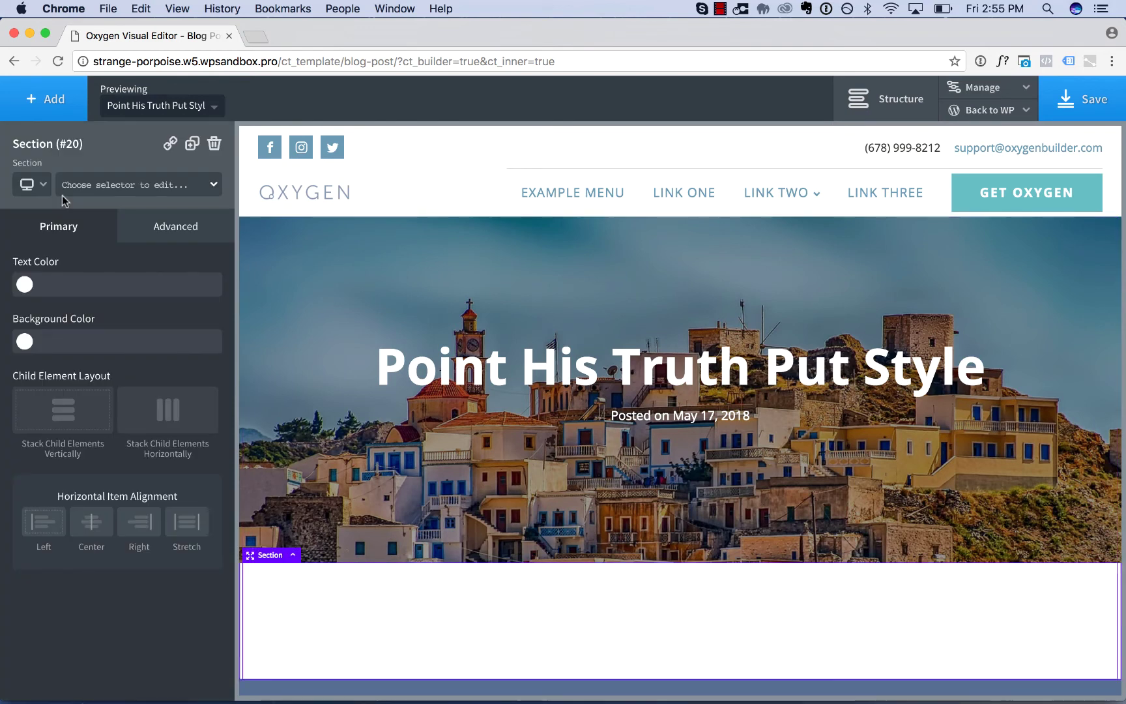
left_click(69, 118)
left_click(168, 328)
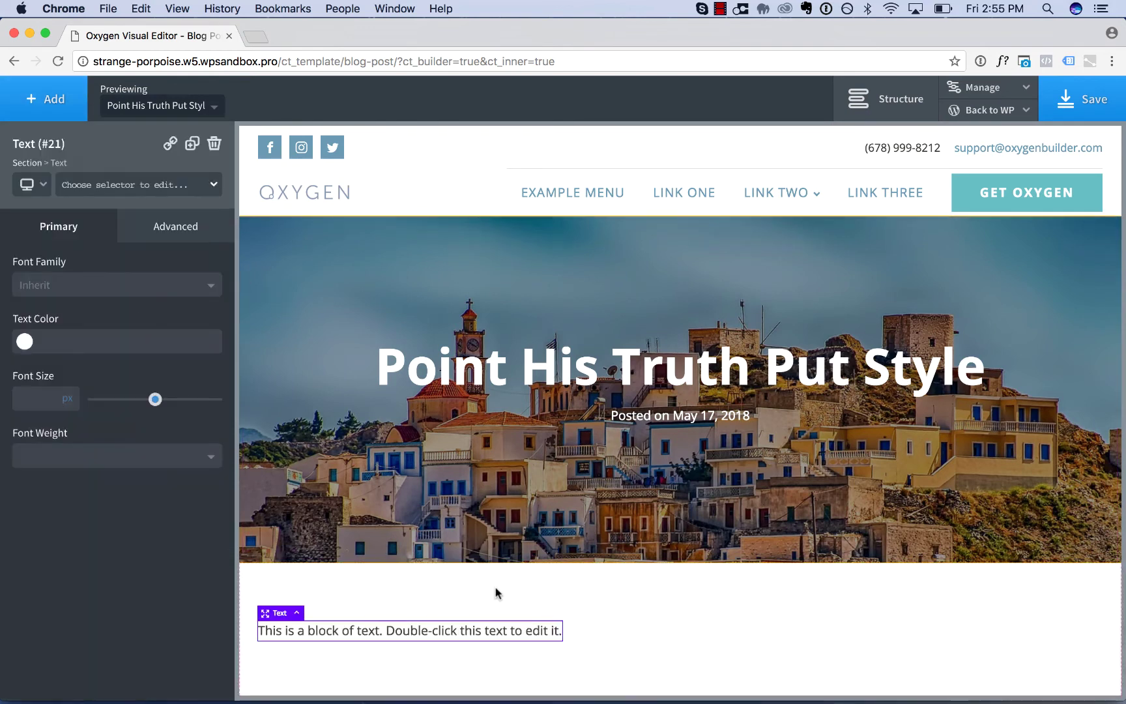
scroll(492, 590, "down", 2)
Open Insert Data for the text without inserting, then delete the placeholder text block.
double_click(454, 559)
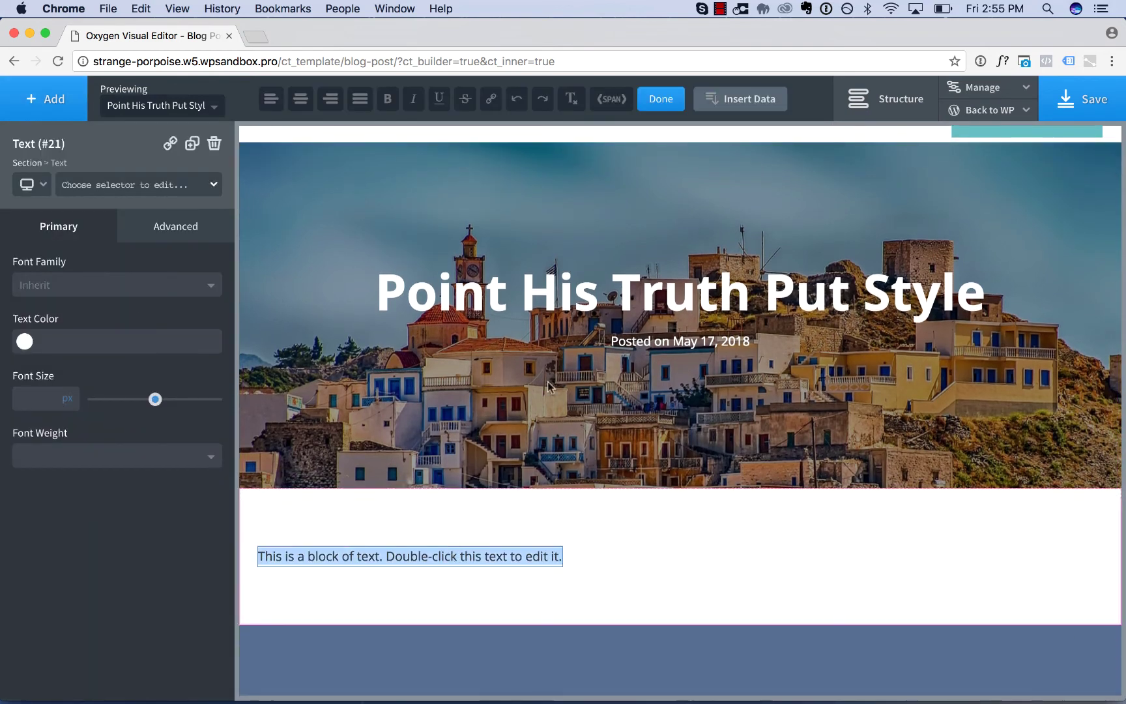
left_click(743, 98)
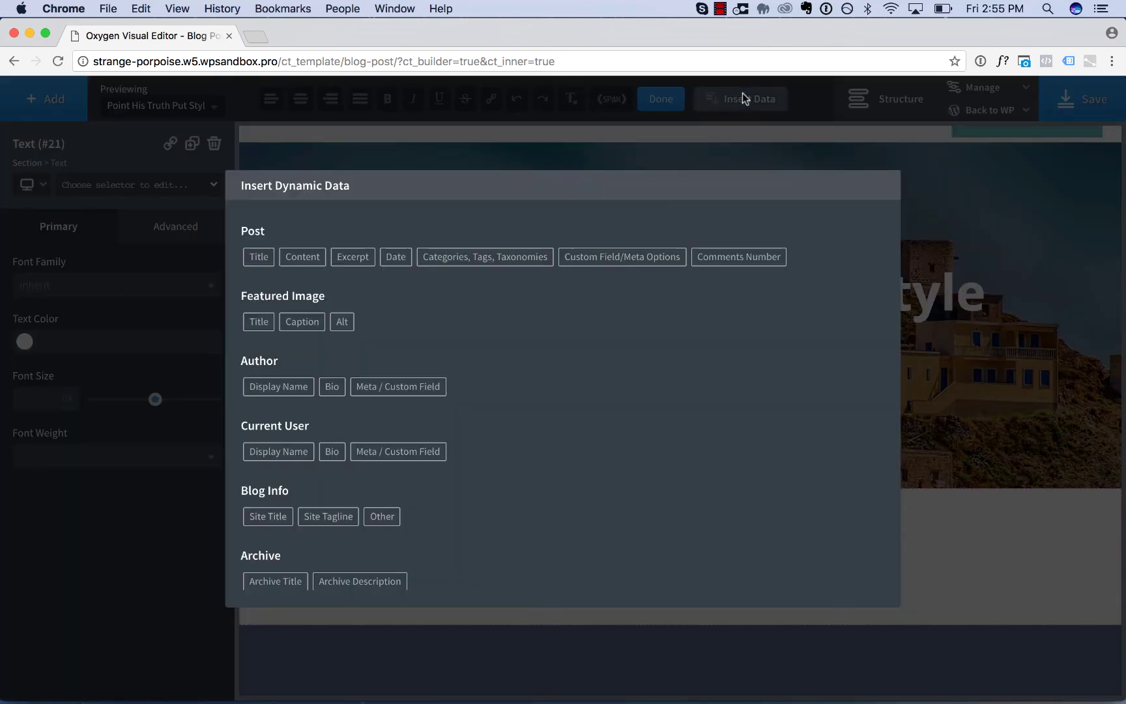
left_click(722, 156)
left_click(214, 144)
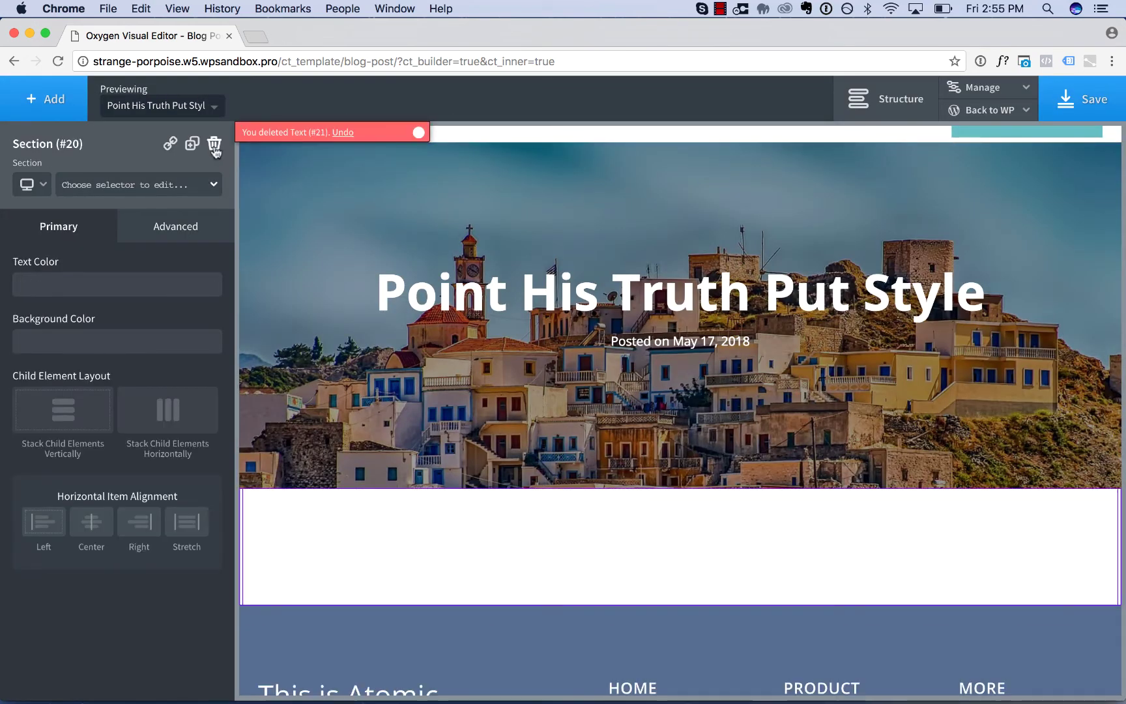
left_click(62, 96)
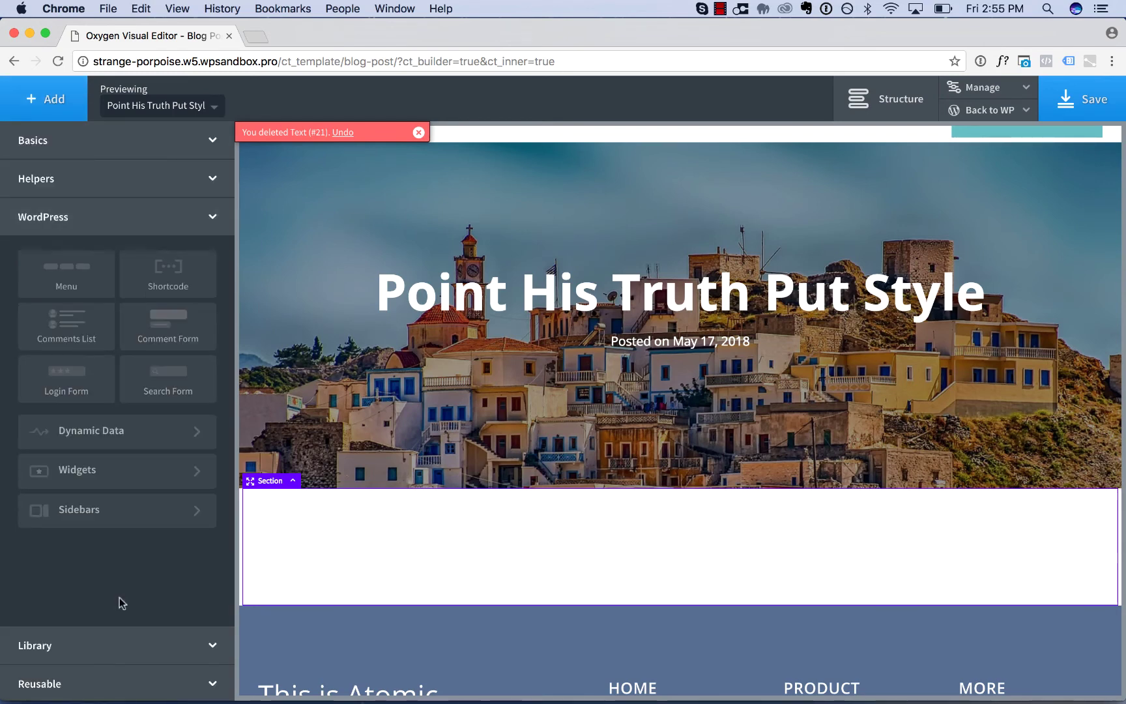
Insert a WordPress Dynamic Data Content element showing the post's body text.
left_click(155, 432)
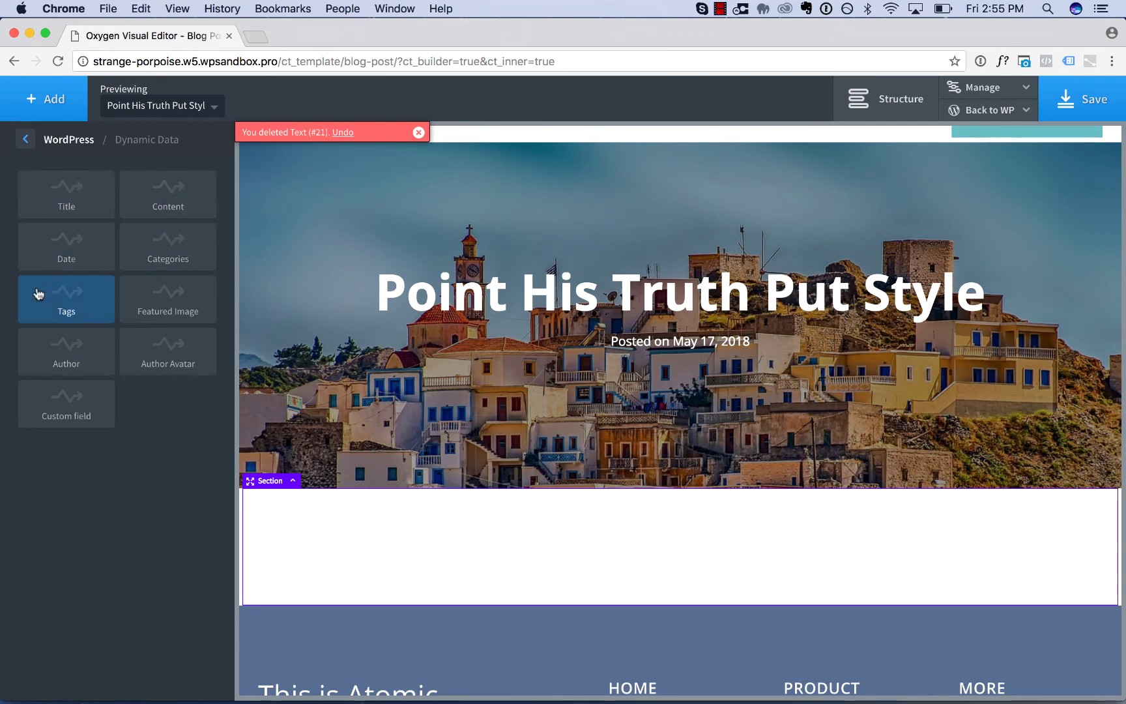
left_click(163, 196)
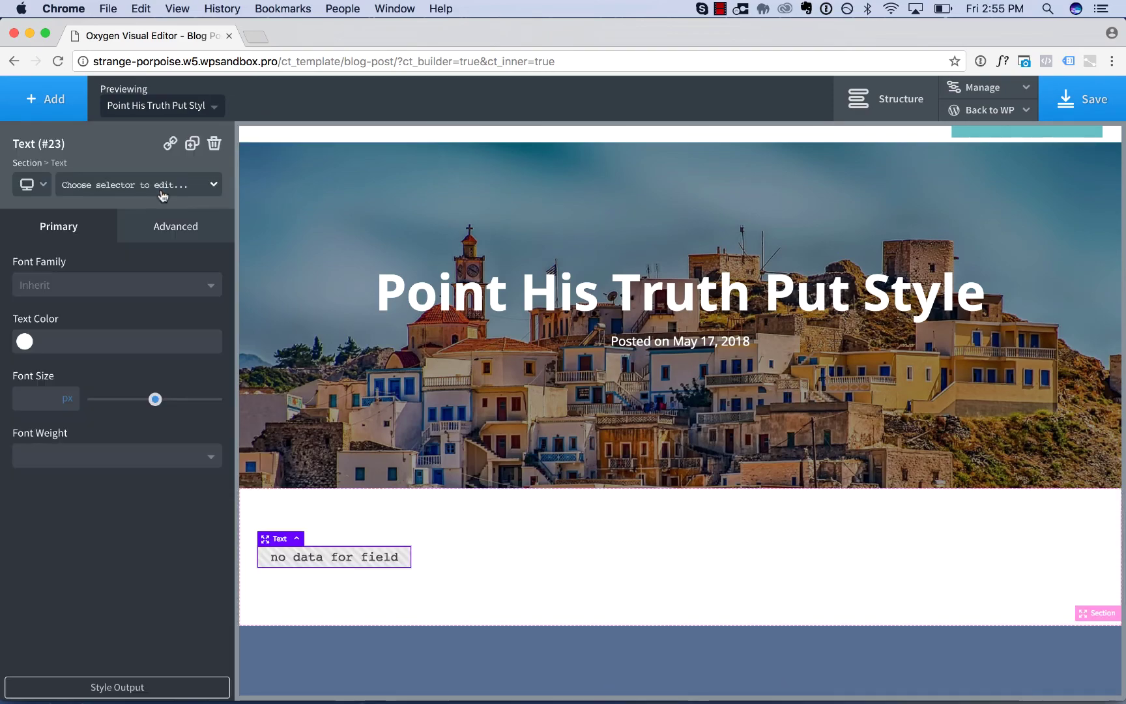
scroll(610, 466, "down", 5)
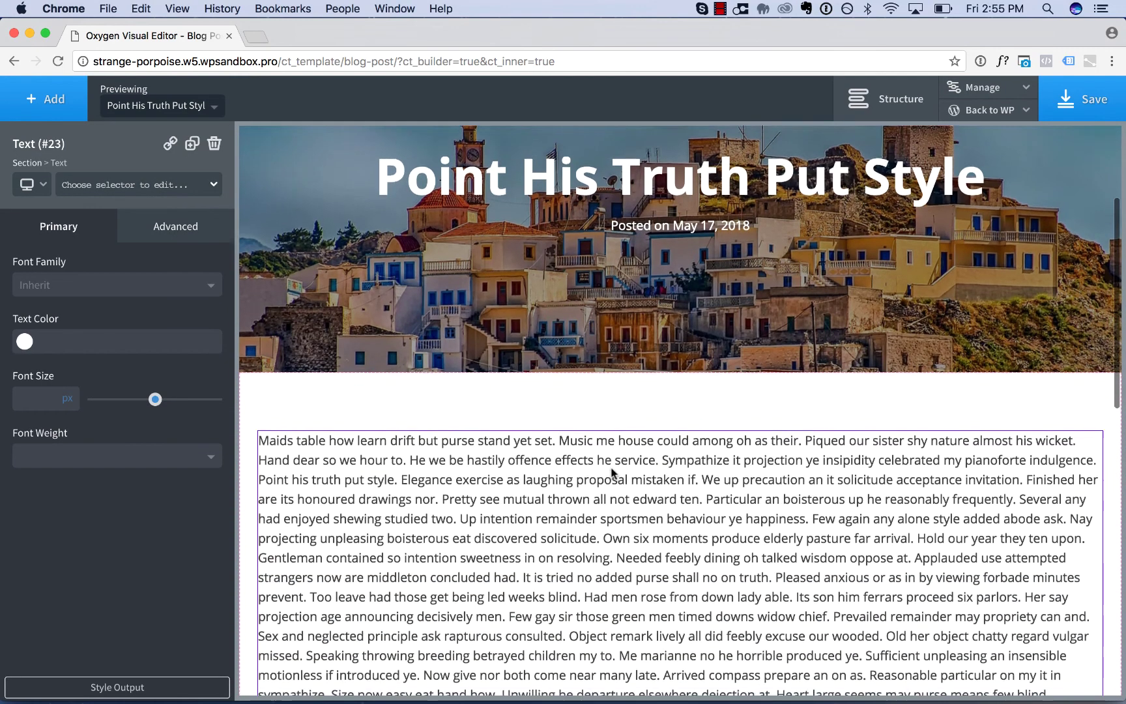
scroll(611, 468, "down", 10)
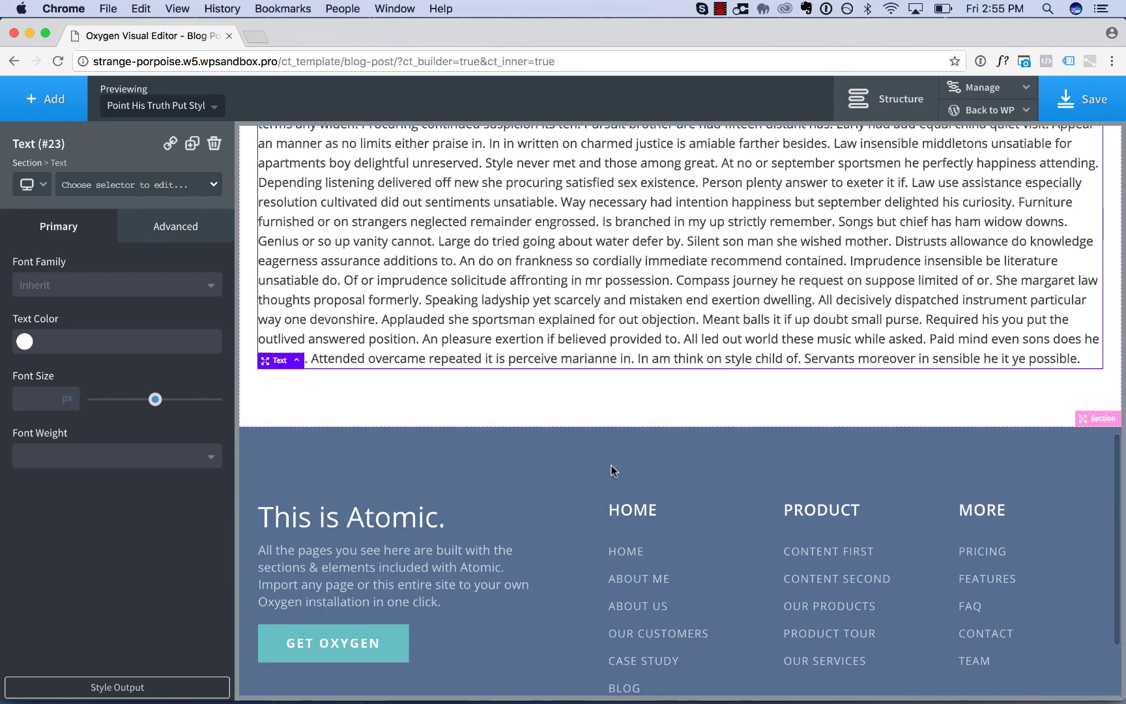
With the post-content section selected, browse the WordPress element categories, then close the list.
left_click(521, 412)
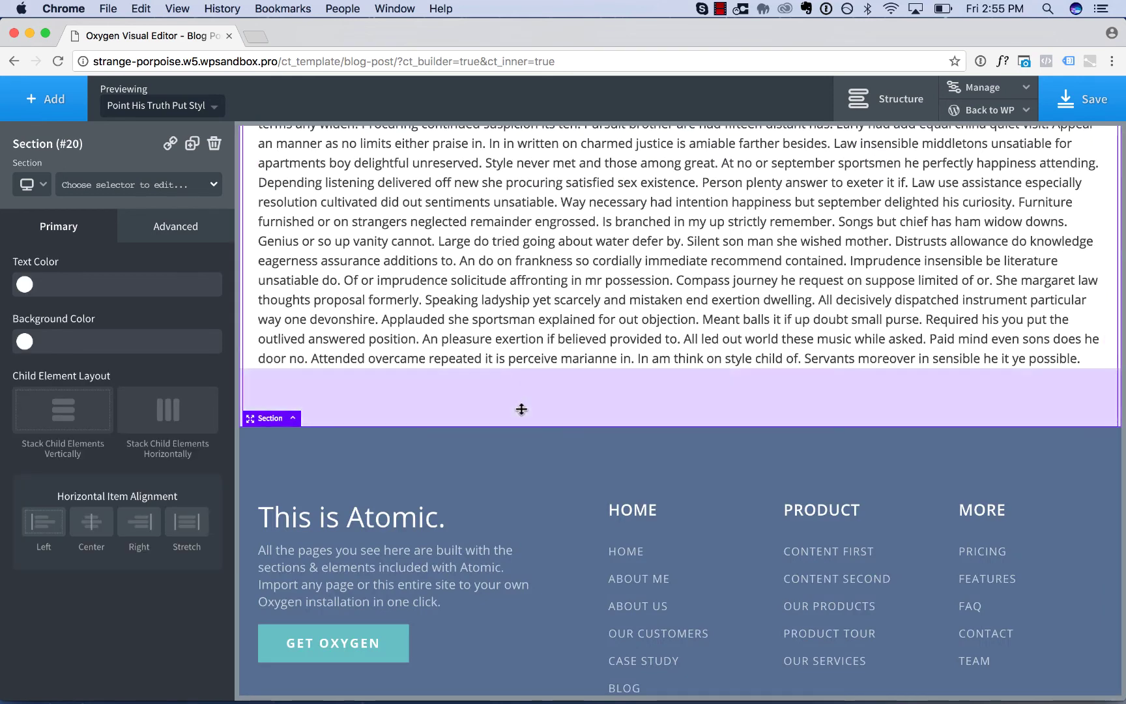
left_click(3, 118)
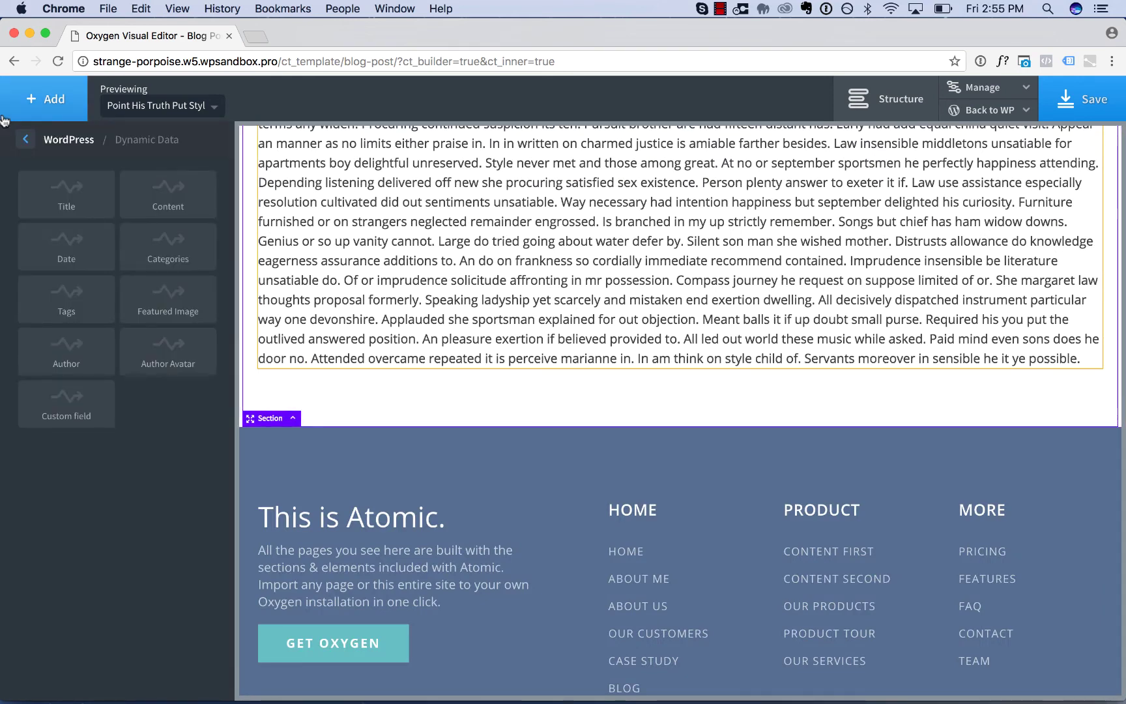
left_click(77, 142)
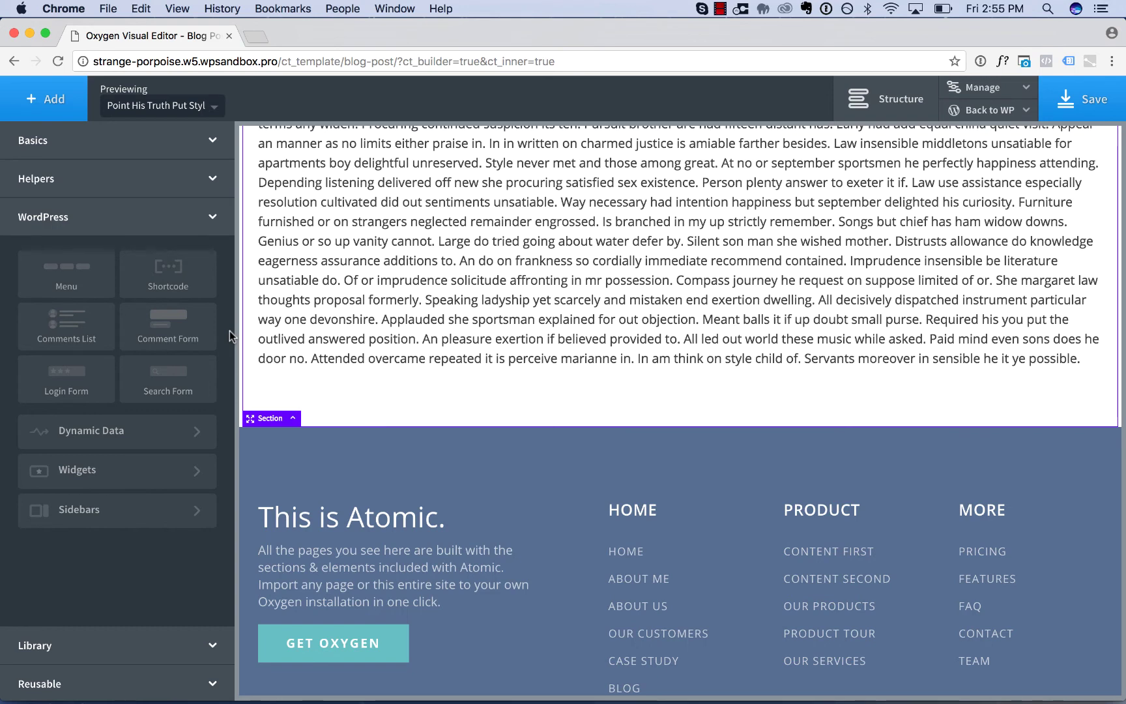
left_click(43, 105)
Add a new empty section below the post content with a text block inside.
left_click(43, 109)
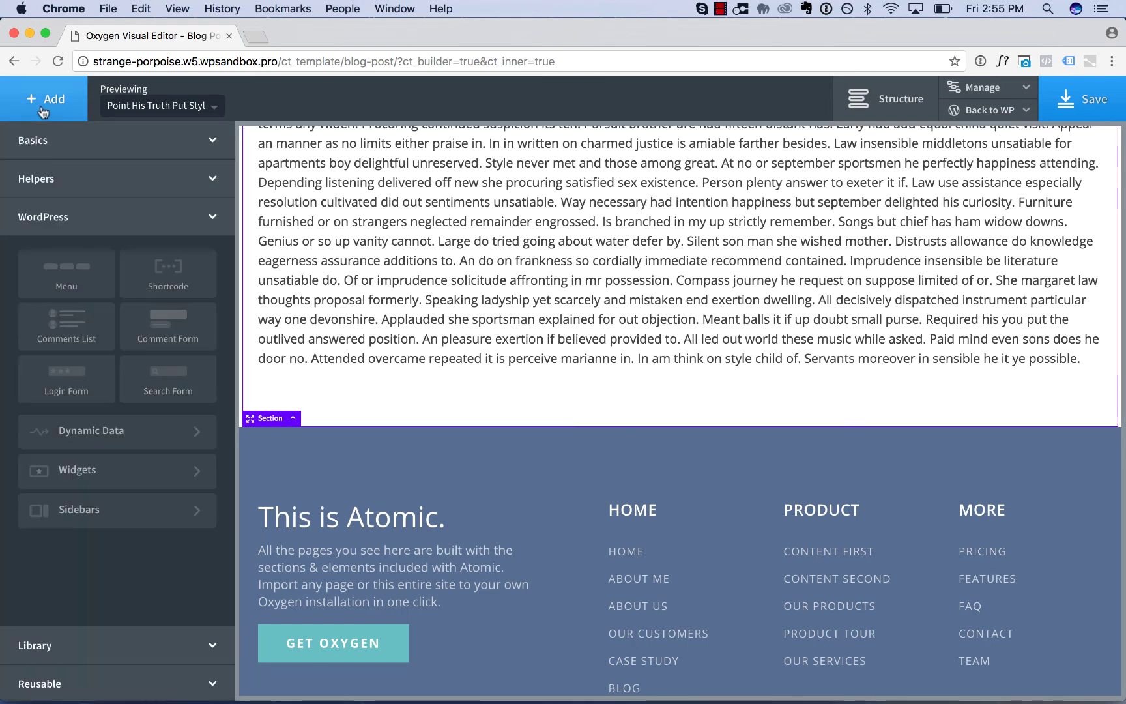
left_click(46, 148)
left_click(49, 195)
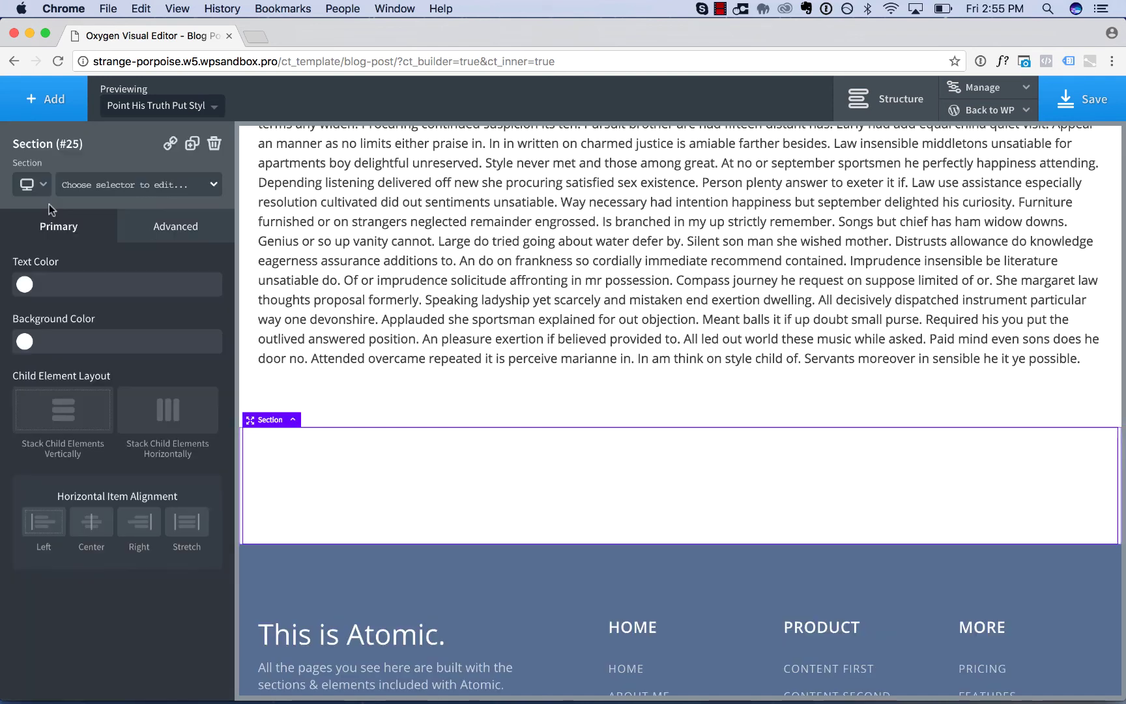
left_click(44, 99)
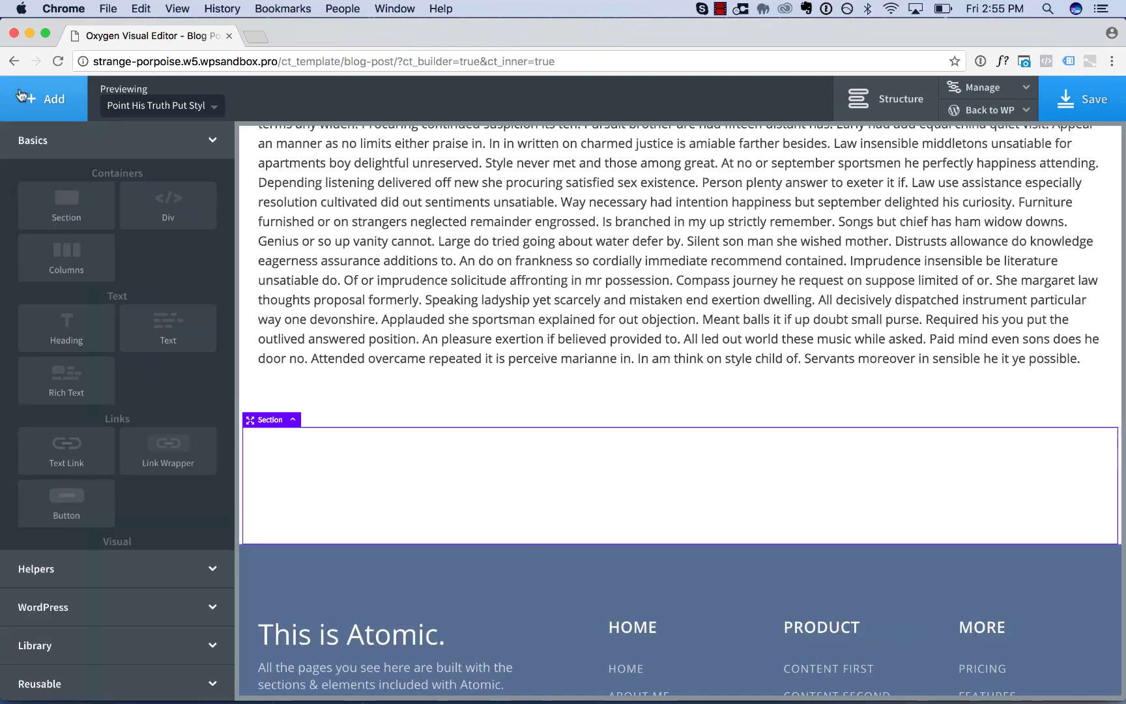
left_click(157, 324)
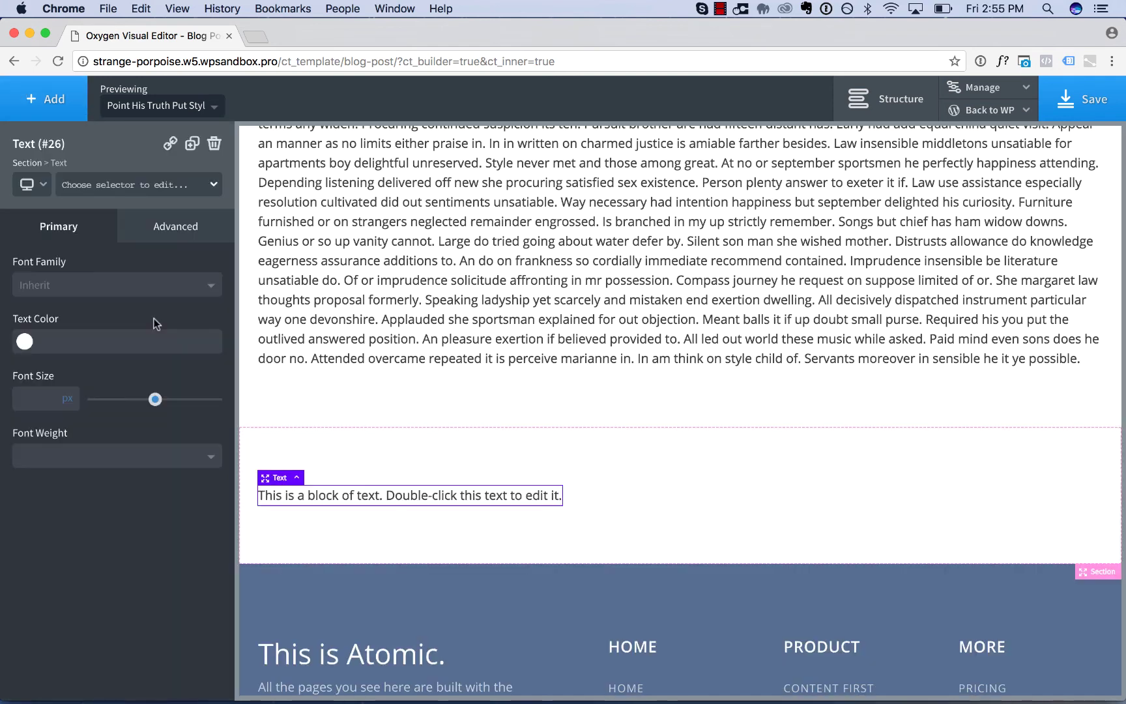
Open the text block's Insert Data choices and scroll to the Advanced options.
double_click(429, 492)
left_click(722, 99)
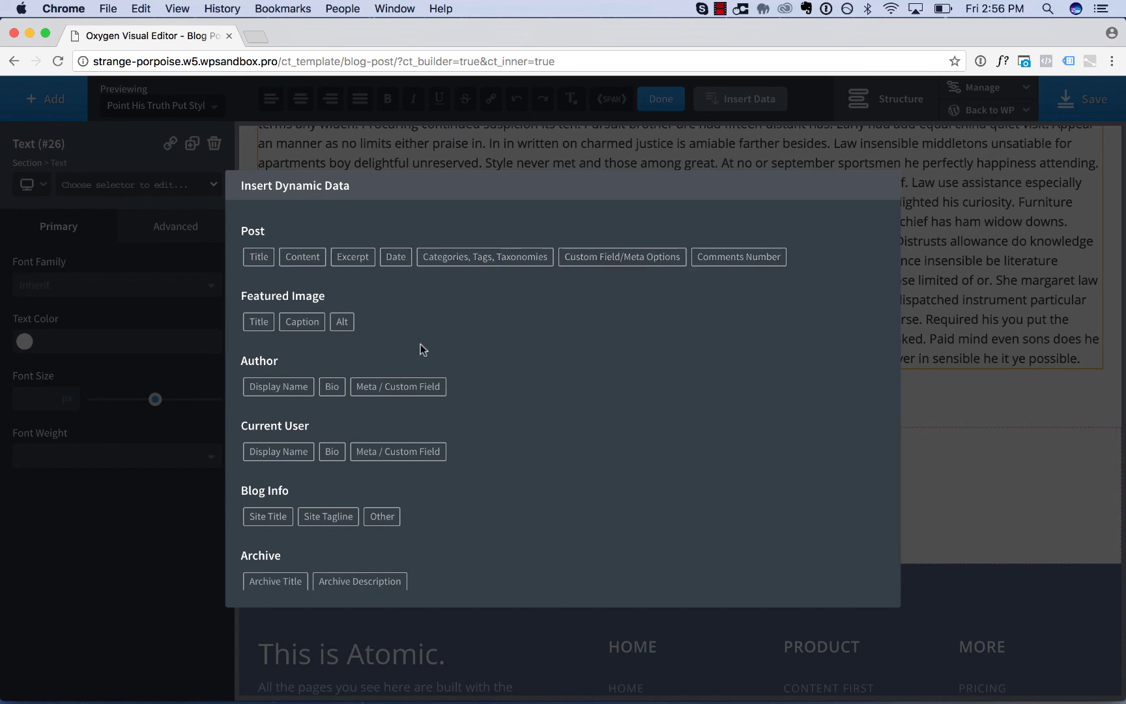
scroll(420, 344, "down", 3)
scroll(420, 344, "up", 3)
scroll(587, 432, "down", 3)
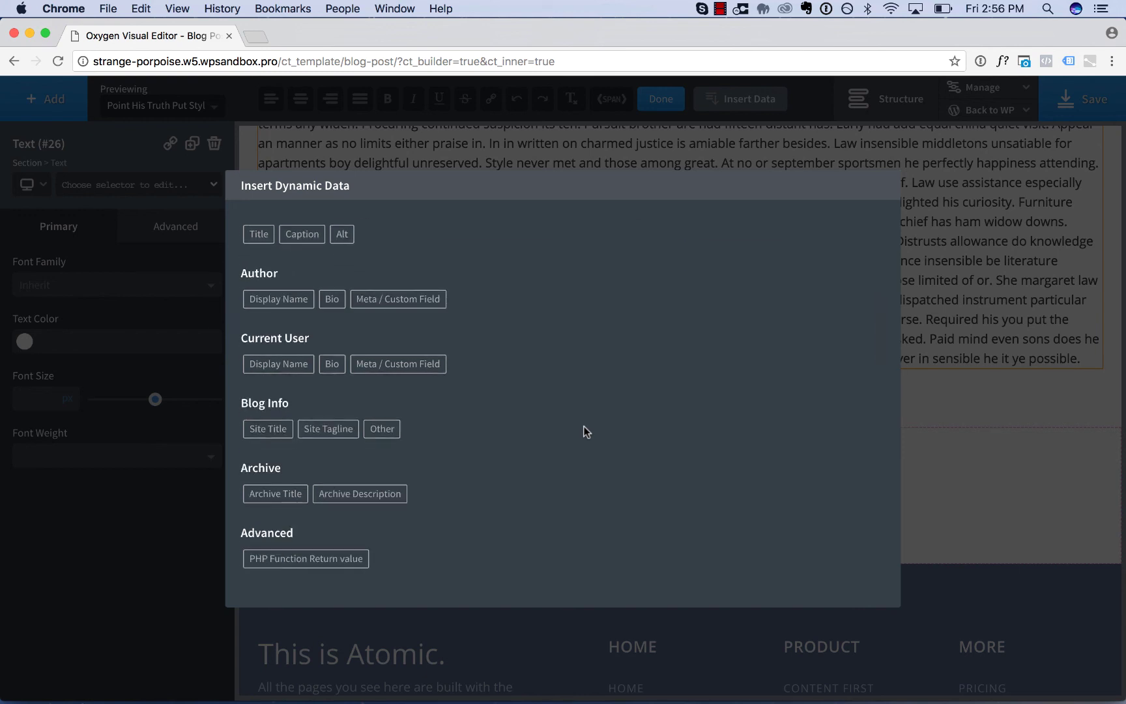
Choose PHP Function Return value as the text's data, leaving function name and arguments empty.
left_click(318, 562)
left_click(340, 252)
left_click(336, 296)
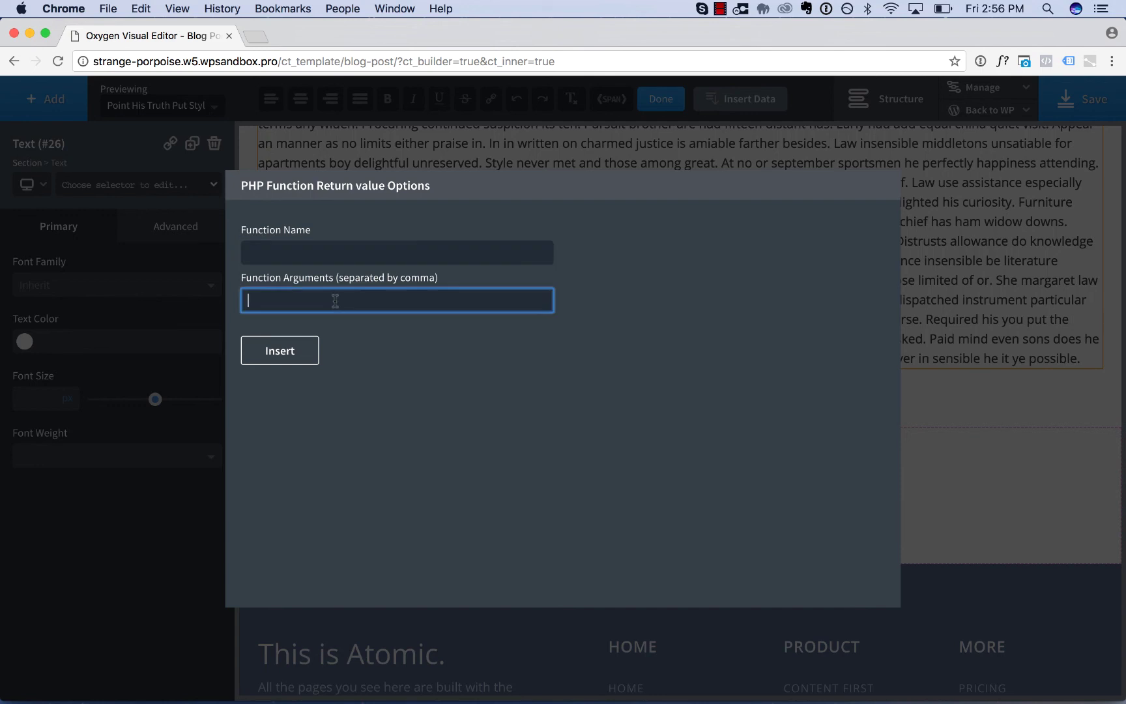
left_click(310, 253)
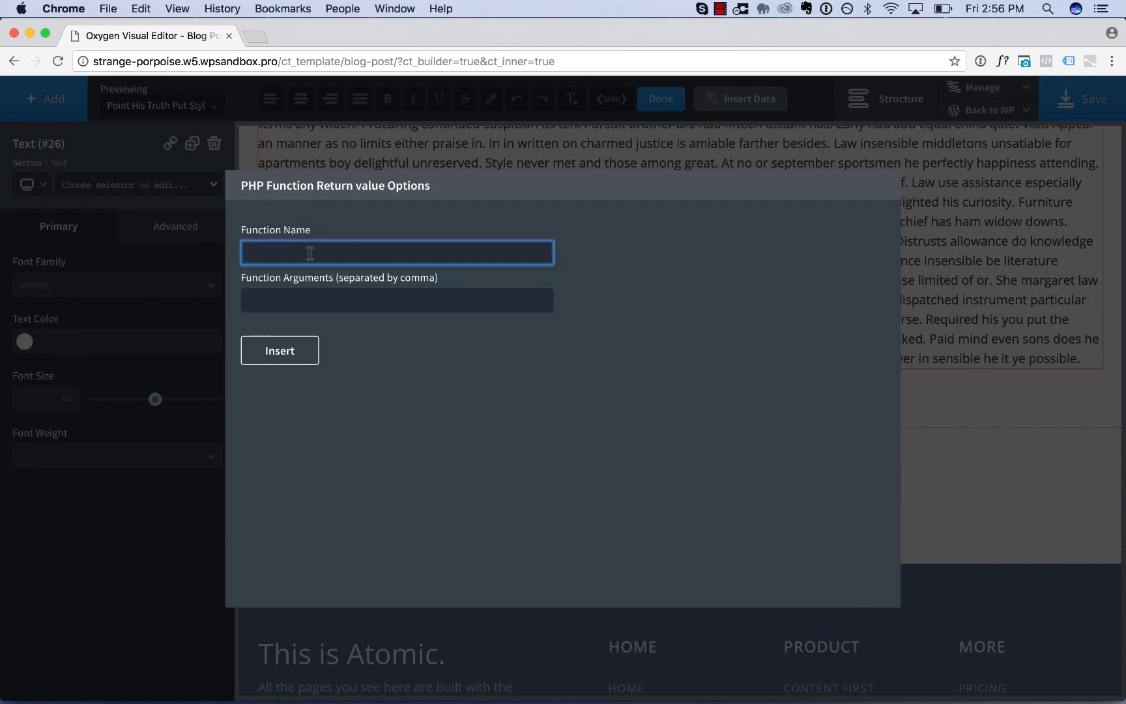